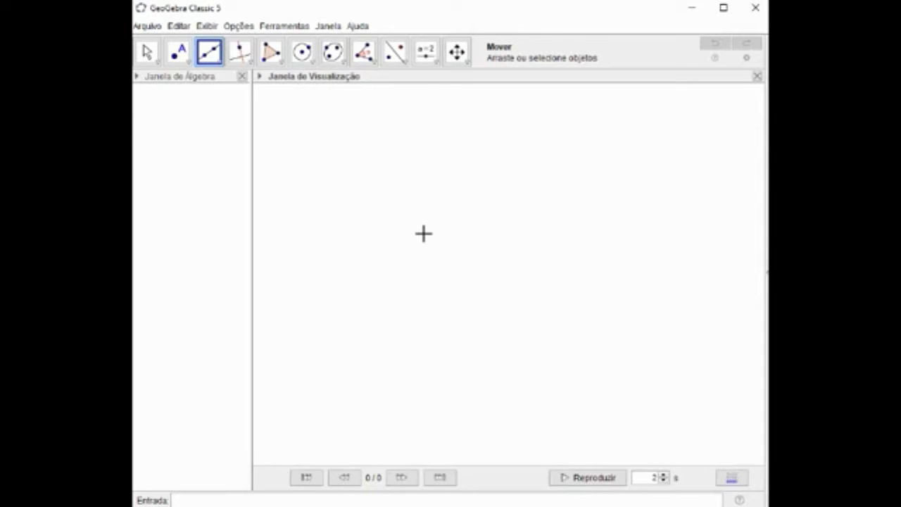
Draw a fixed-length segment of 6 units starting from a new point in the upper area of the empty graphics view.
click(219, 64)
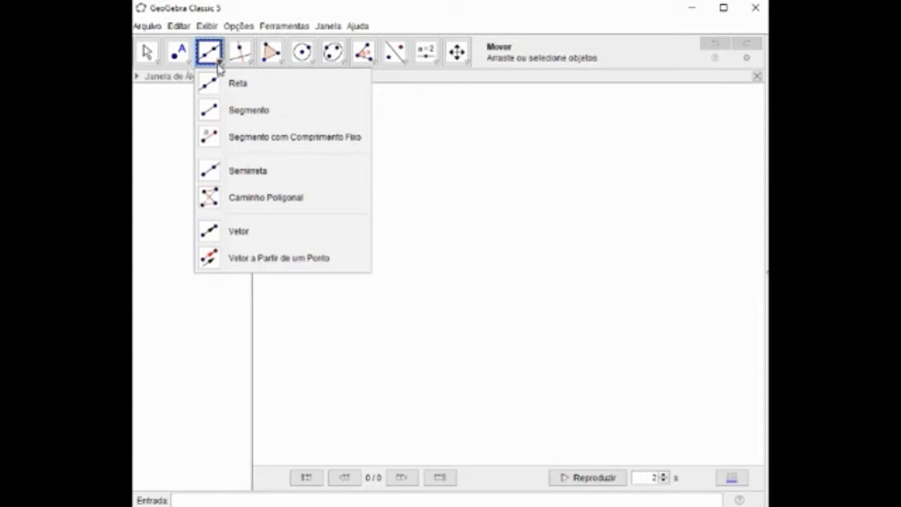
click(210, 141)
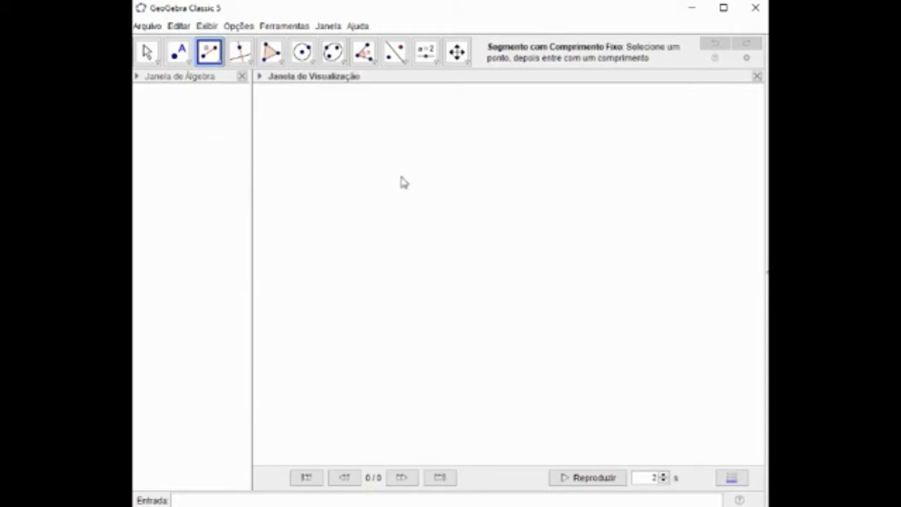
click(363, 157)
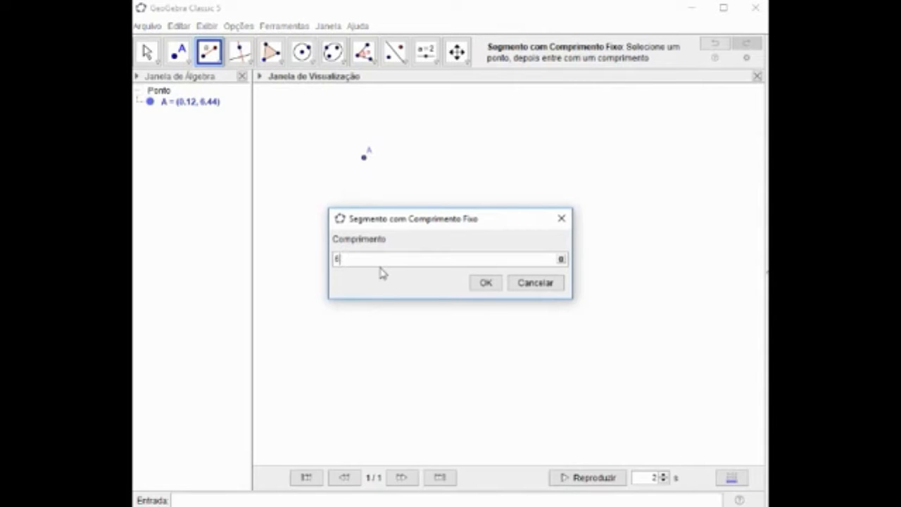
text(6)
key(Return)
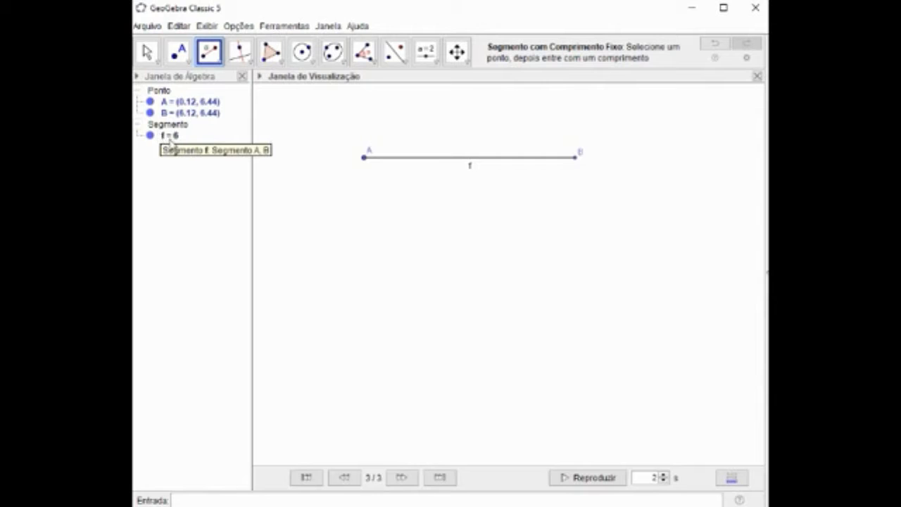
Show the coordinate axes and the grid in the graphics view.
right_click(345, 243)
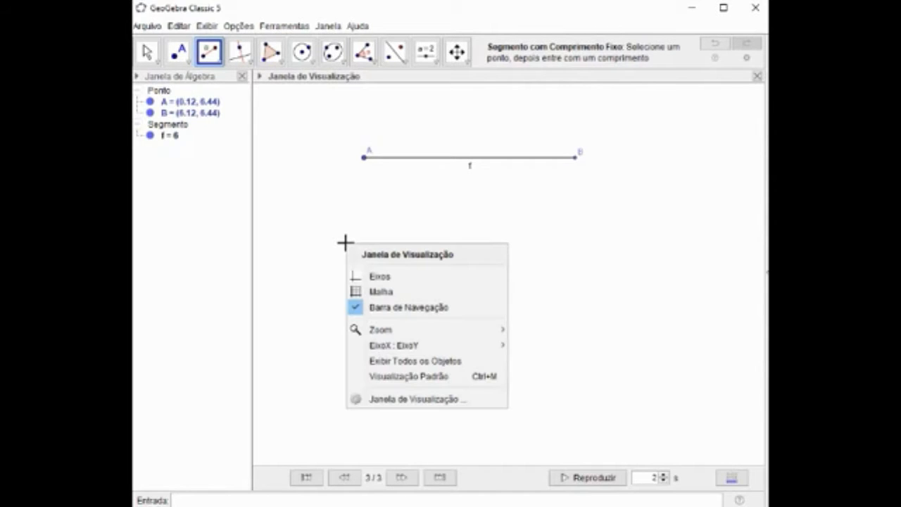
click(356, 277)
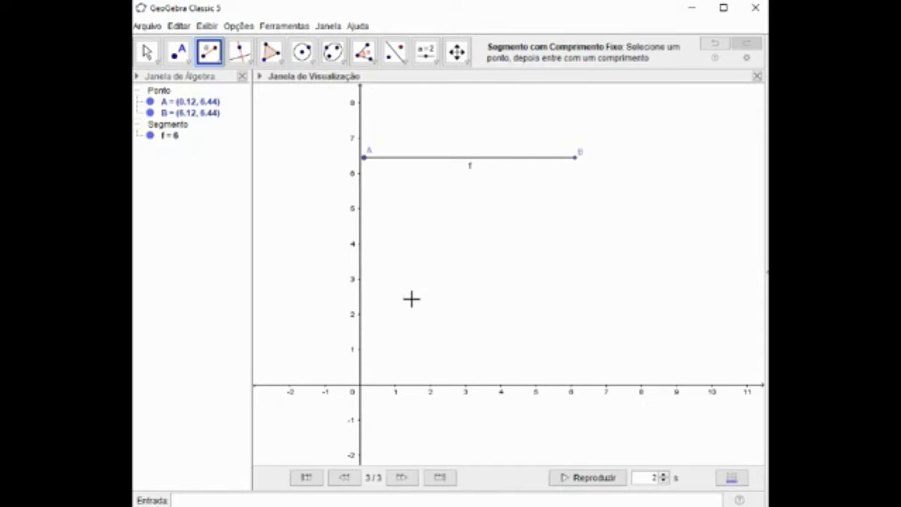
right_click(411, 285)
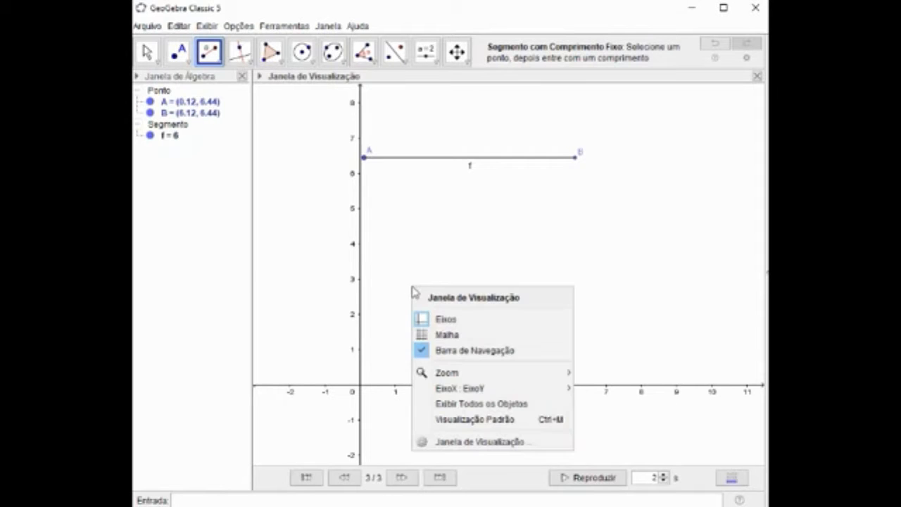
click(425, 335)
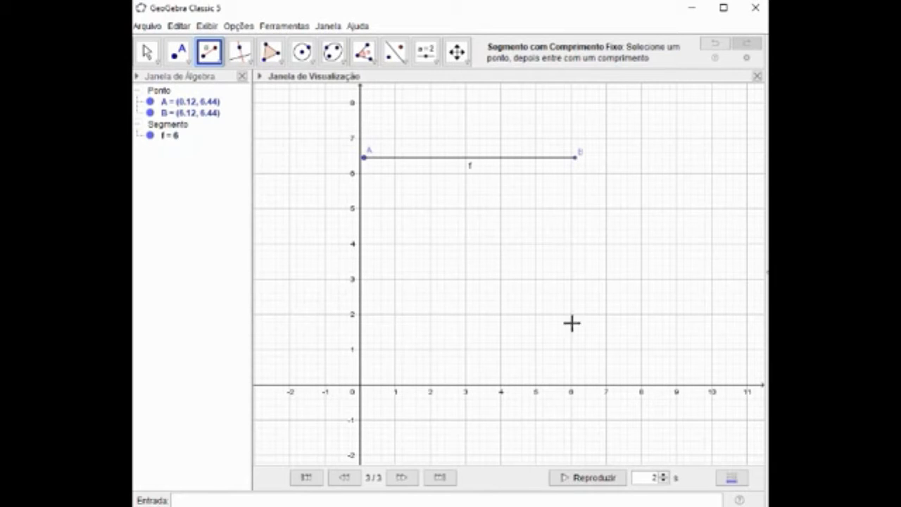
Hide the coordinate axes and the grid in the graphics view.
right_click(458, 315)
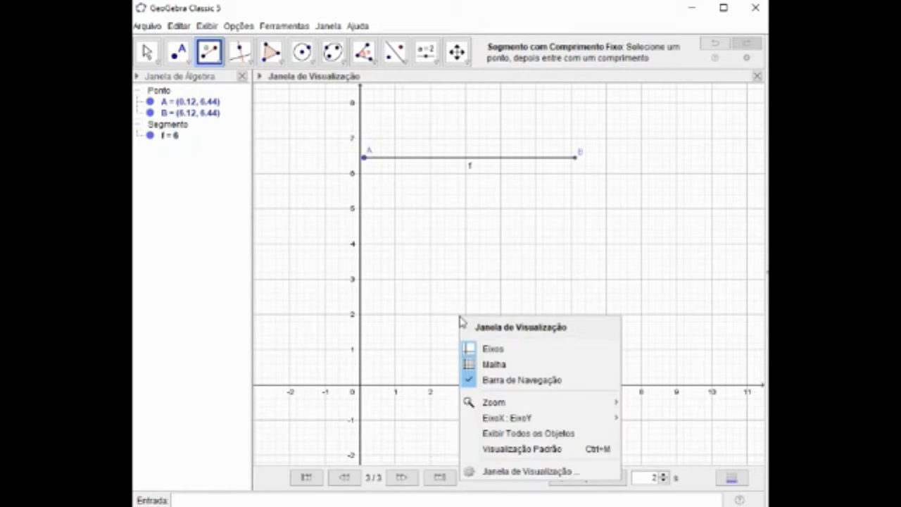
click(469, 352)
right_click(443, 318)
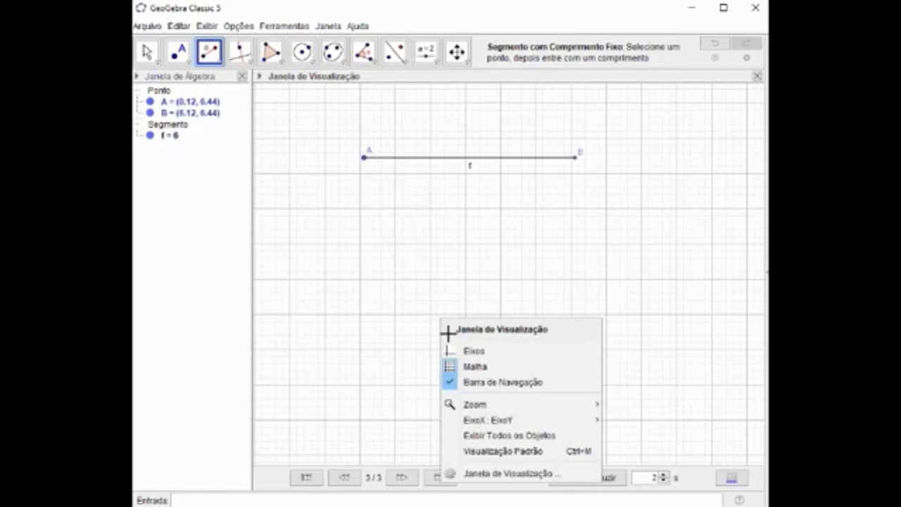
click(451, 366)
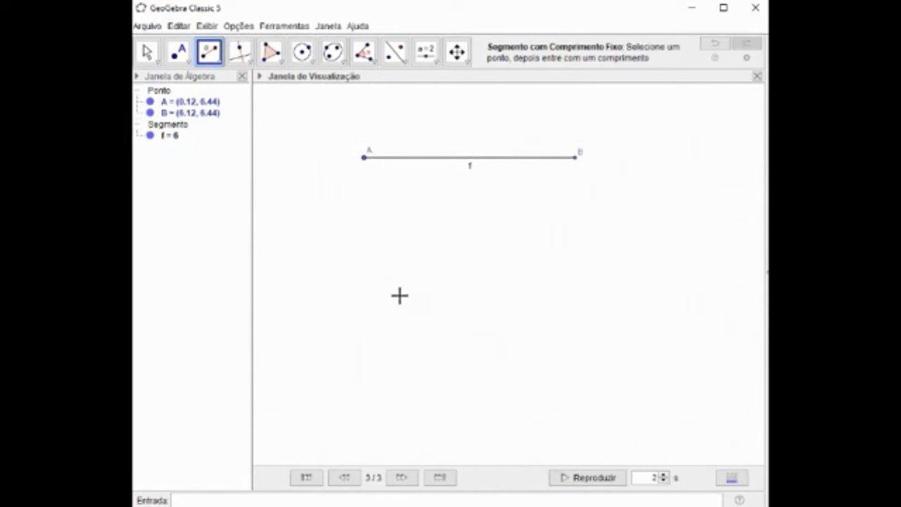
Draw two horizontal segments end to end below segment AB, about 3.8 and 4.5 units long, sharing their middle point.
drag(406, 280, 357, 299)
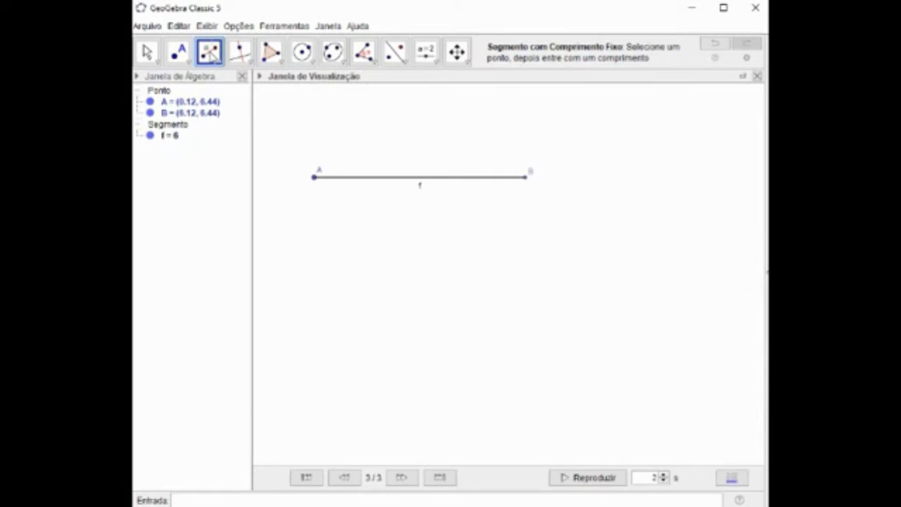
click(213, 59)
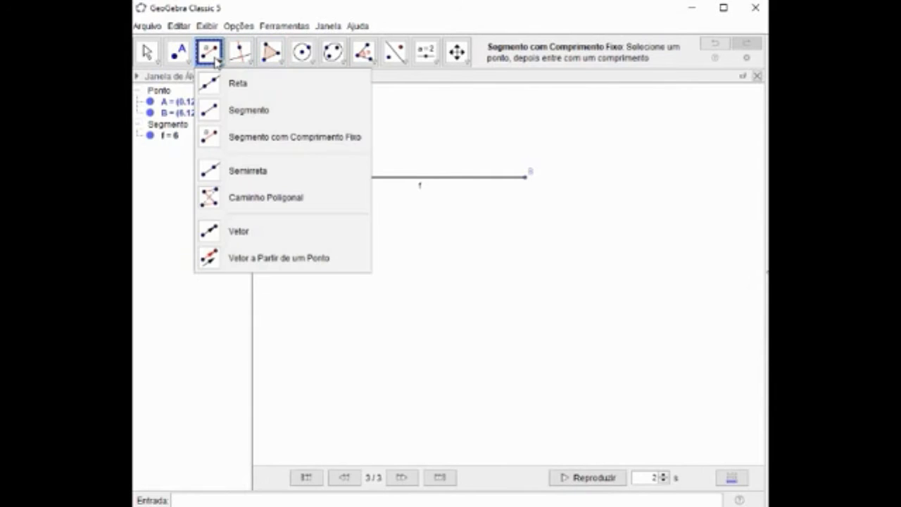
click(213, 111)
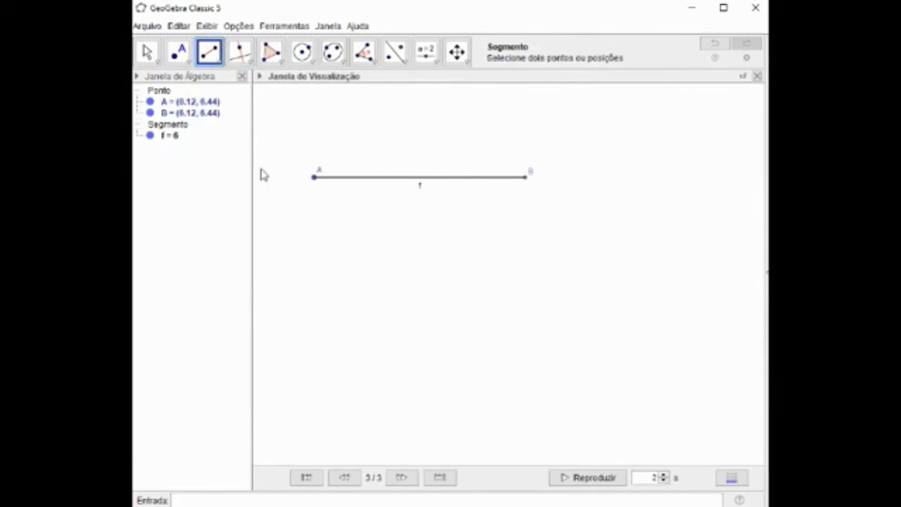
click(329, 283)
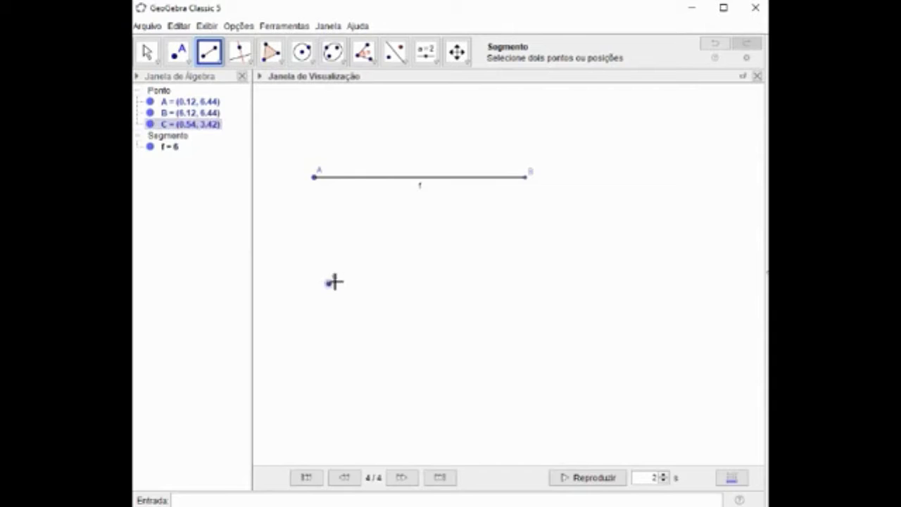
click(463, 283)
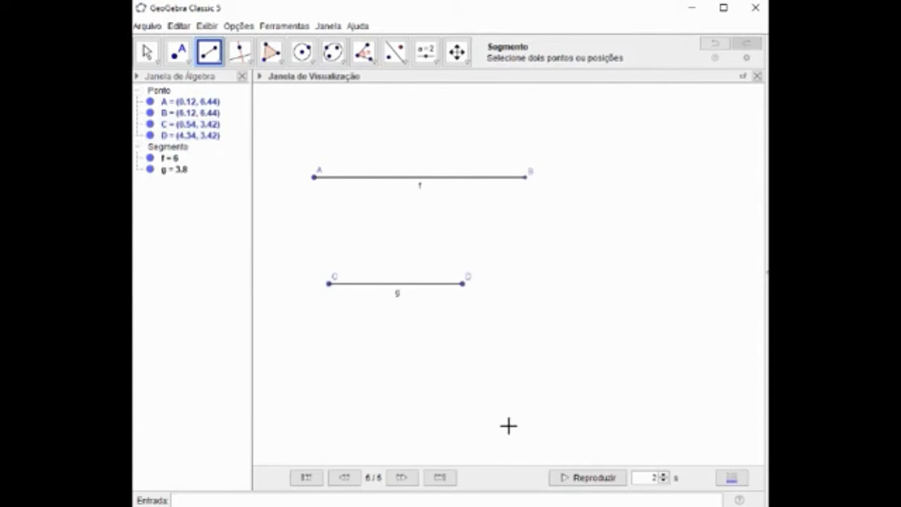
click(464, 286)
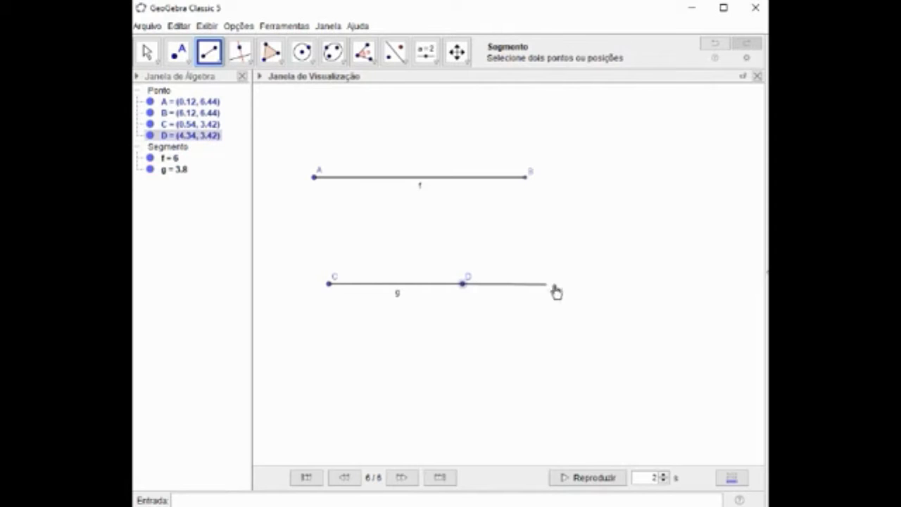
click(620, 284)
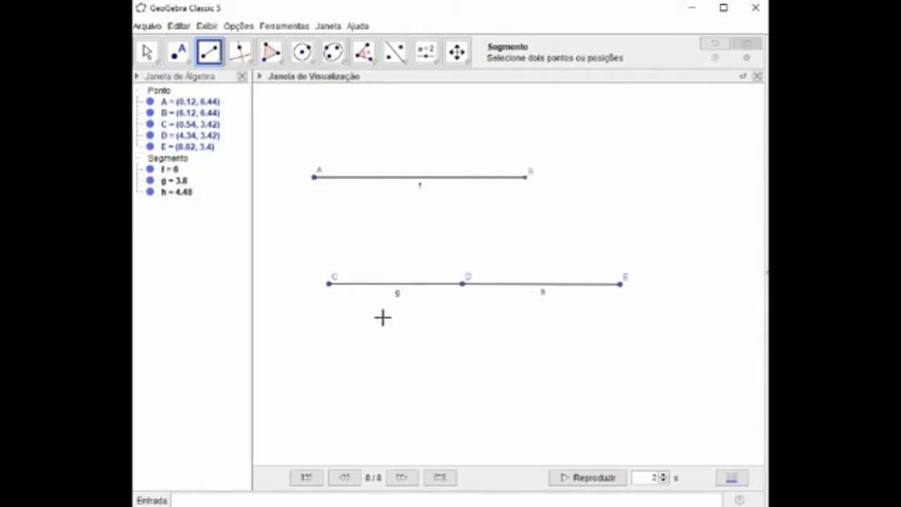
click(206, 62)
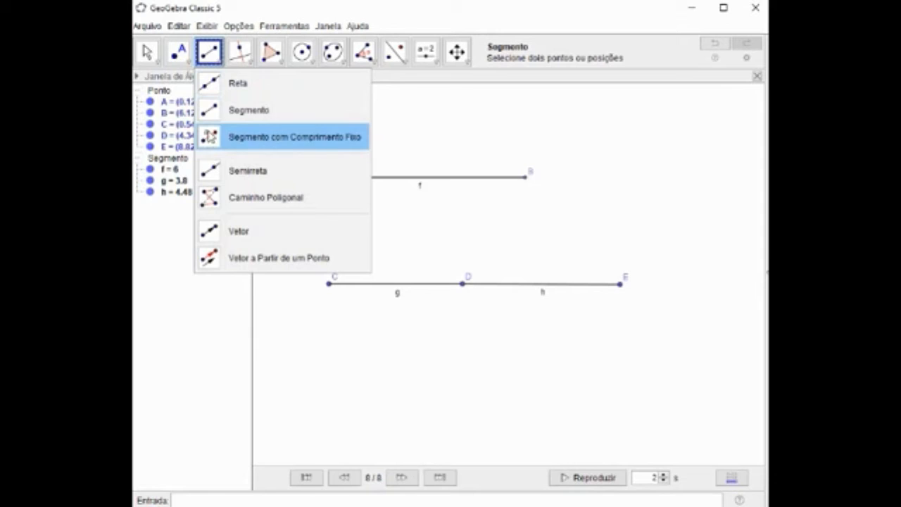
click(211, 122)
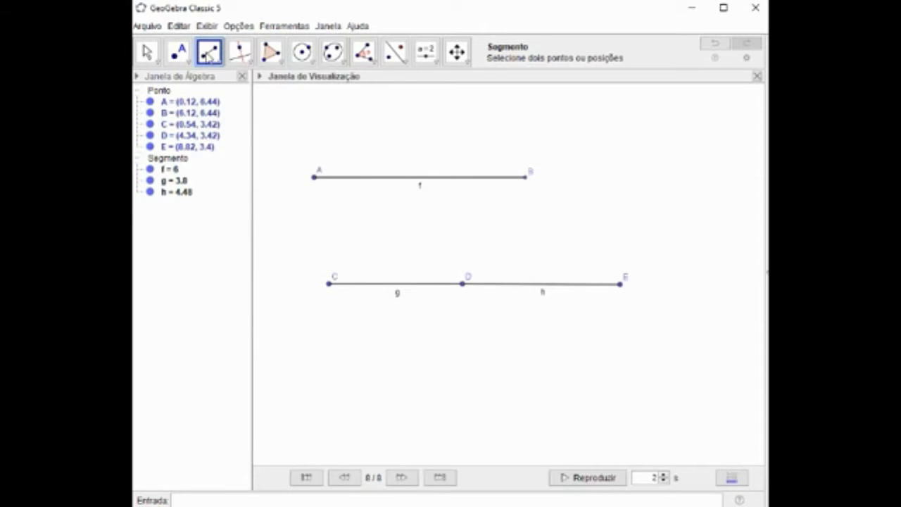
click(207, 62)
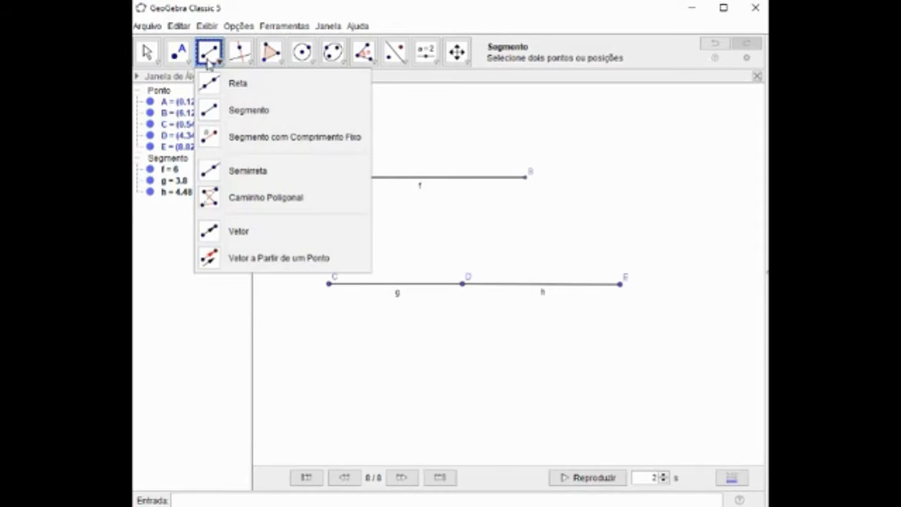
click(218, 136)
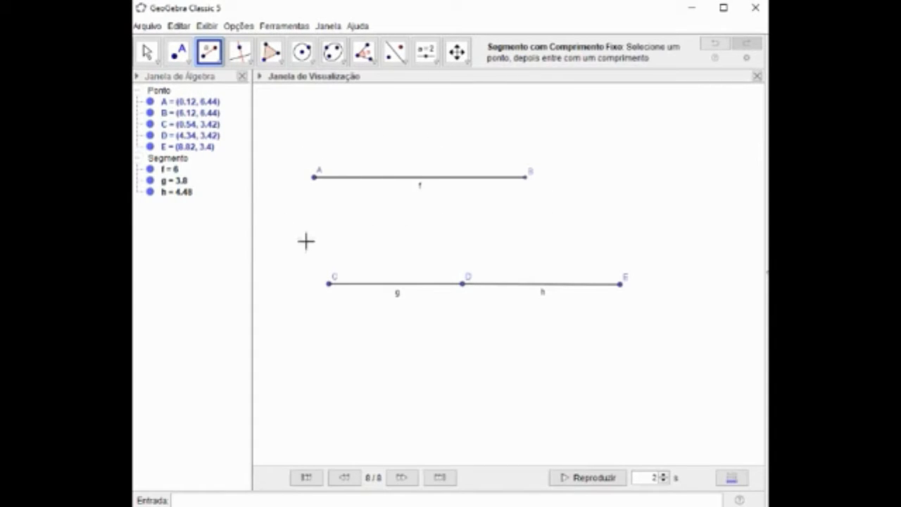
Draw a single segment from point C to point E, spanning the two adjoining segments.
click(216, 59)
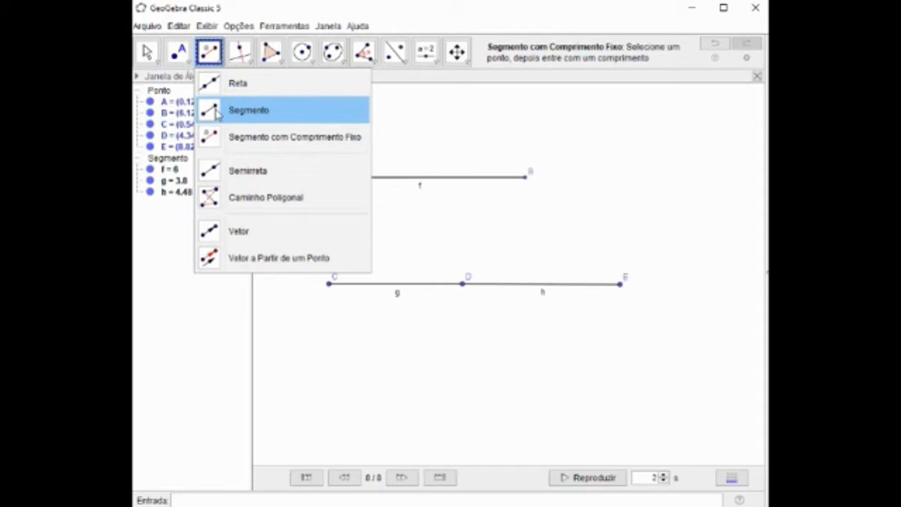
click(279, 114)
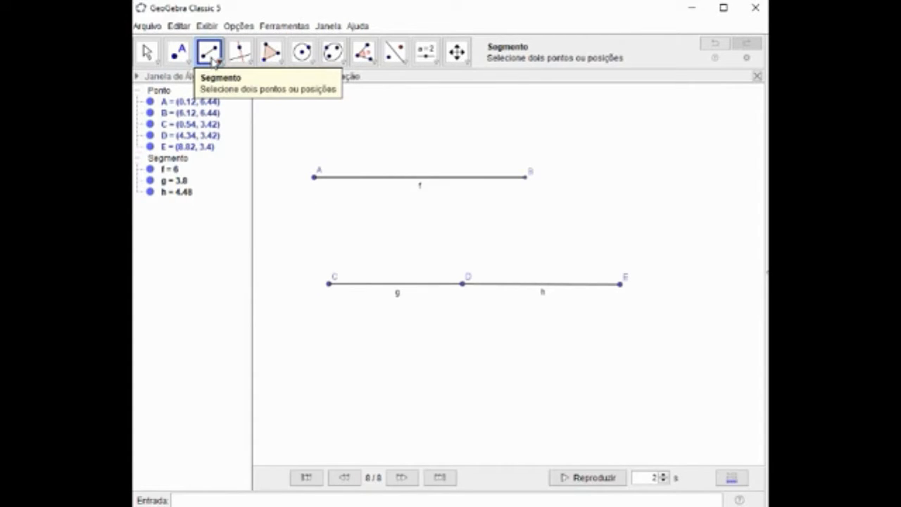
click(329, 288)
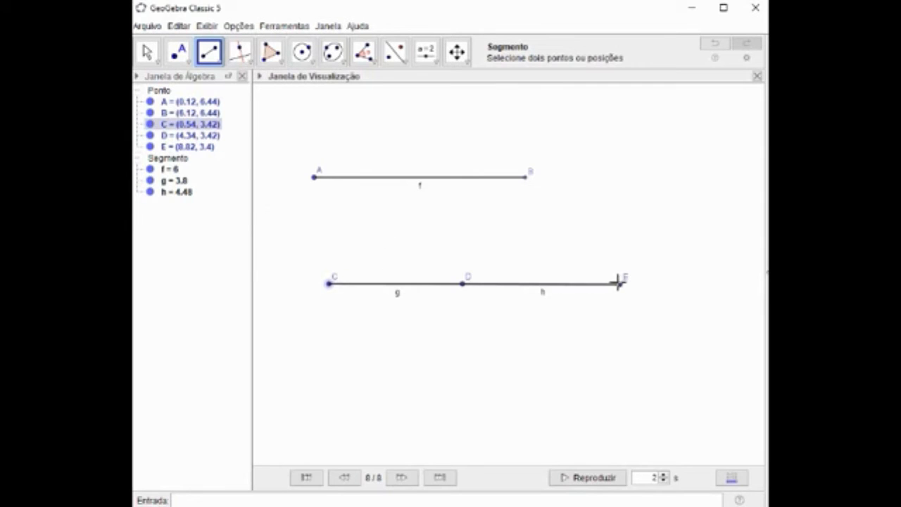
click(164, 151)
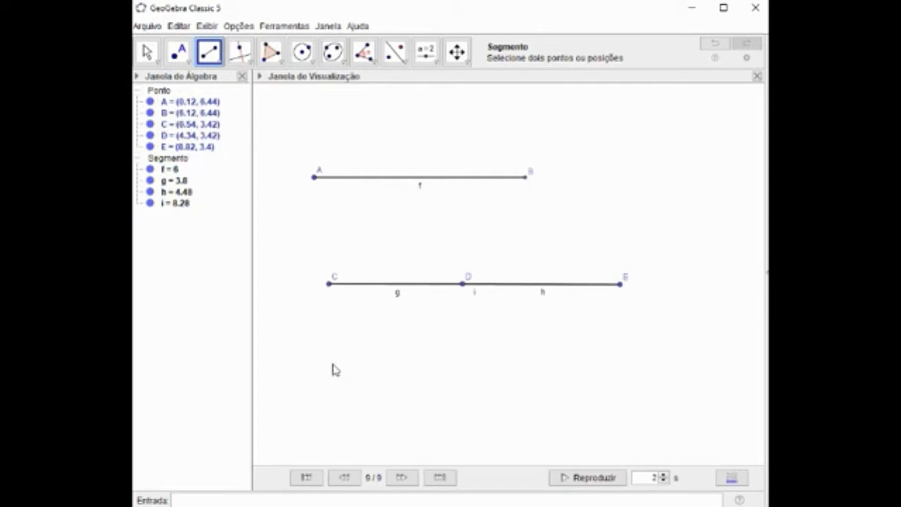
Hide point D and the two partial segments g and h.
click(149, 136)
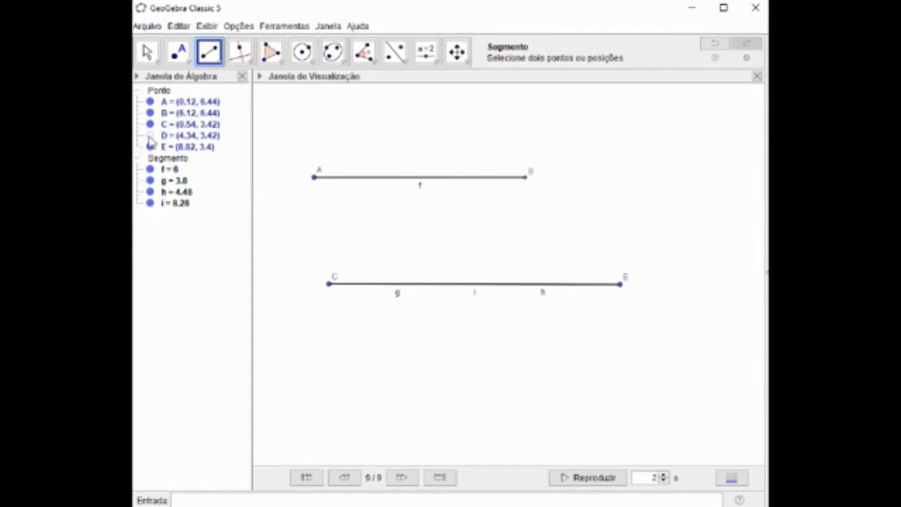
click(150, 181)
click(150, 193)
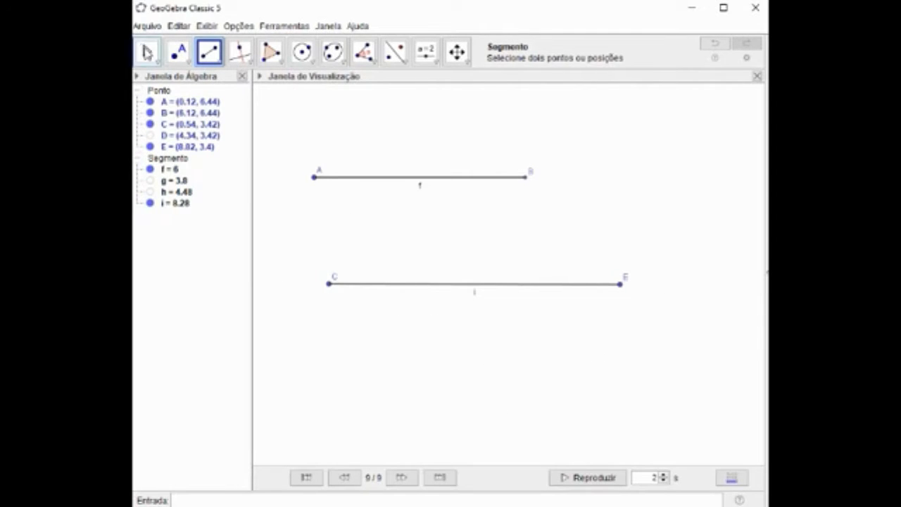
Draw a ray from C sloping below segment CE through a new point at about (10.1, -0.1), and hide that point.
click(147, 53)
drag(444, 256, 416, 156)
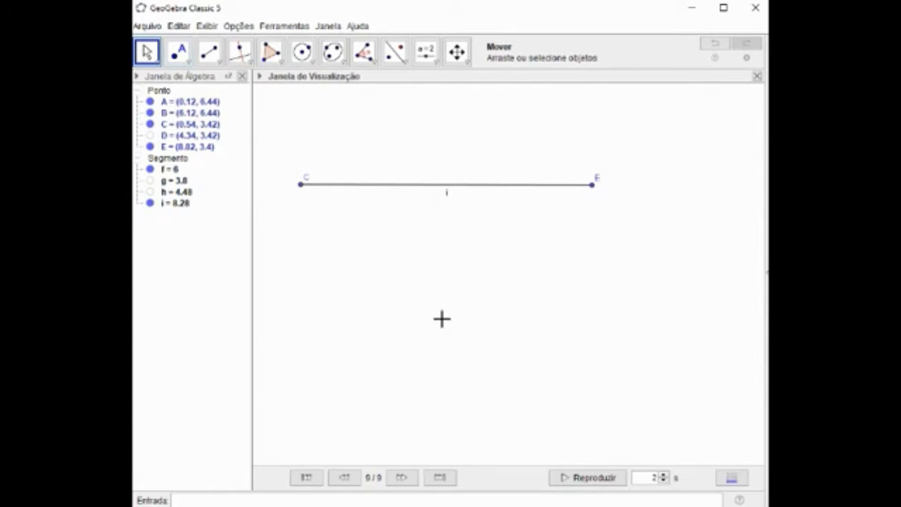
drag(440, 317, 443, 344)
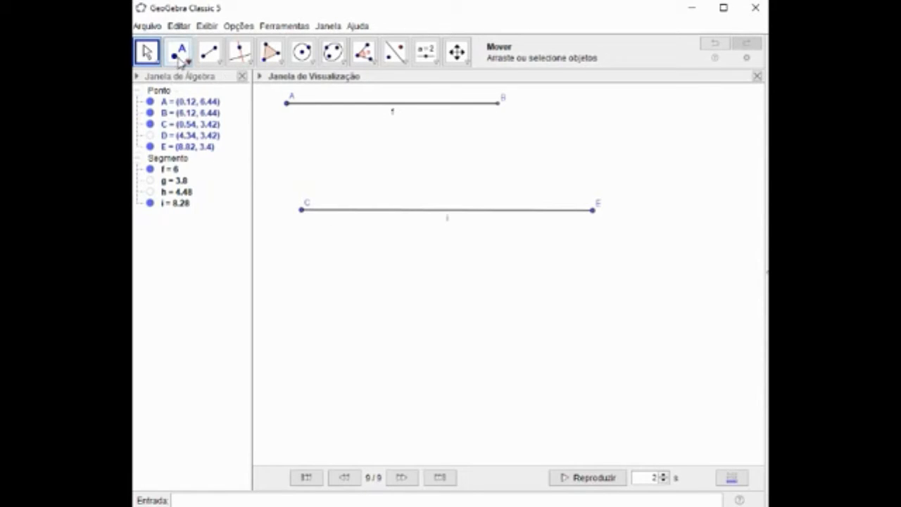
click(218, 62)
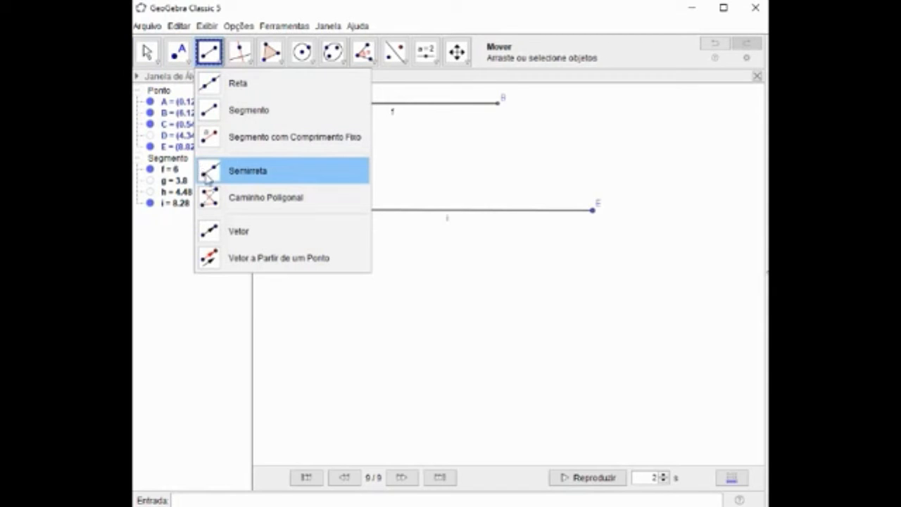
click(207, 177)
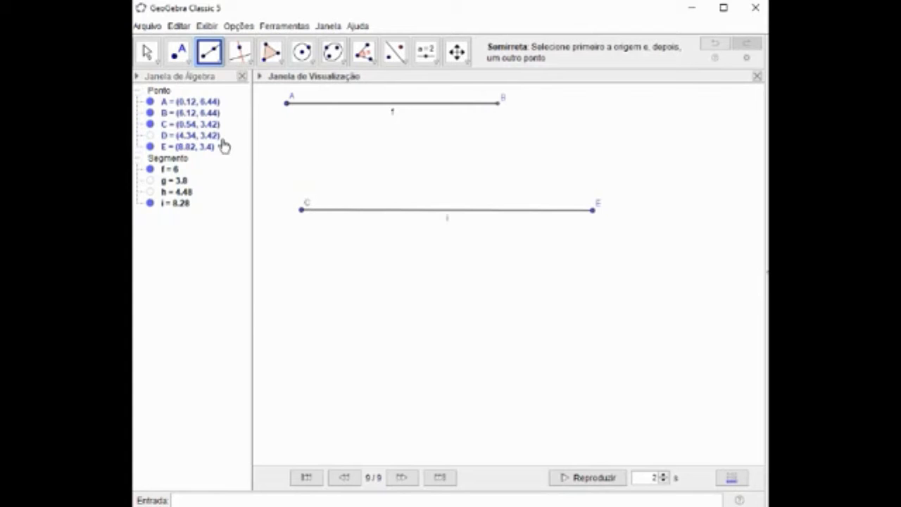
click(167, 127)
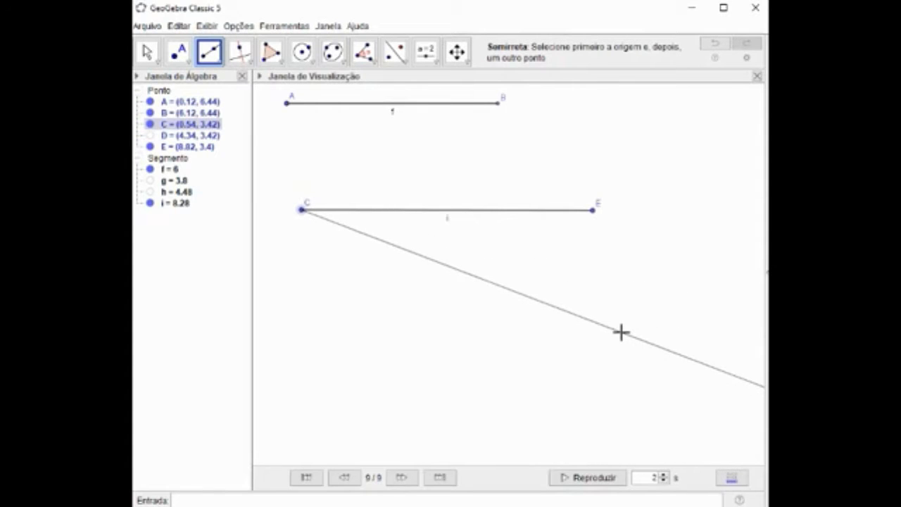
click(638, 333)
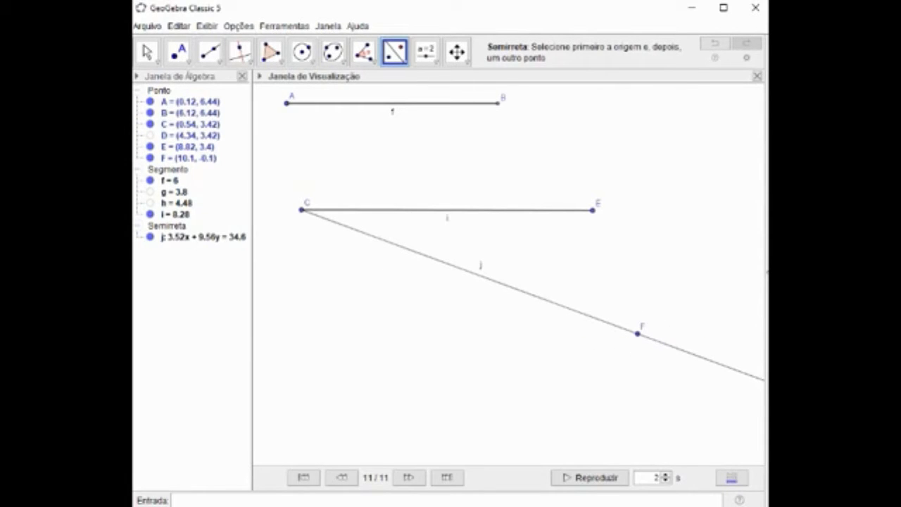
click(150, 158)
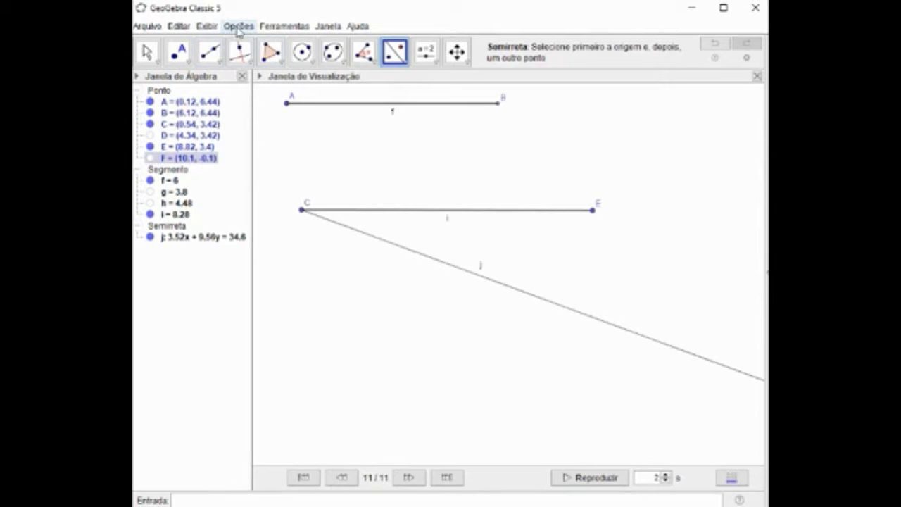
Draw a circular arc centred at C crossing the ray, from about (2.42, 2.12) to (2.84, 3), and hide its two endpoints.
click(302, 53)
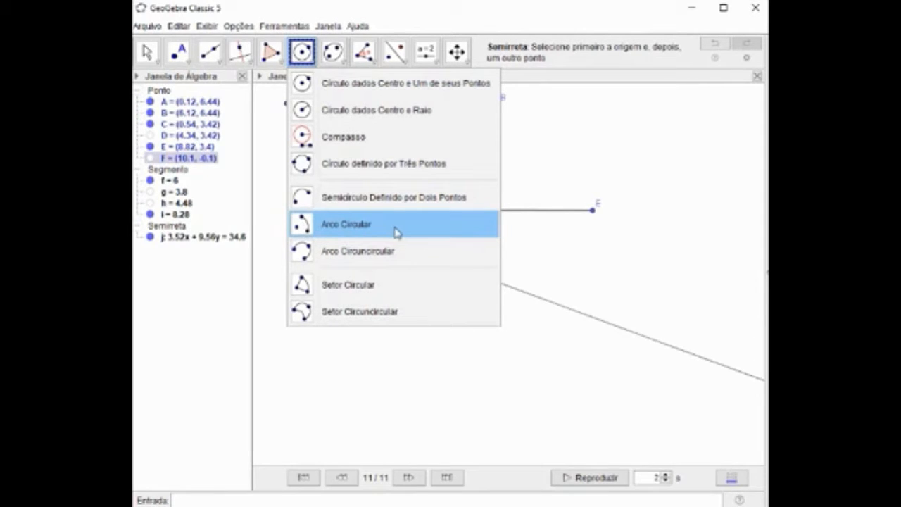
click(324, 230)
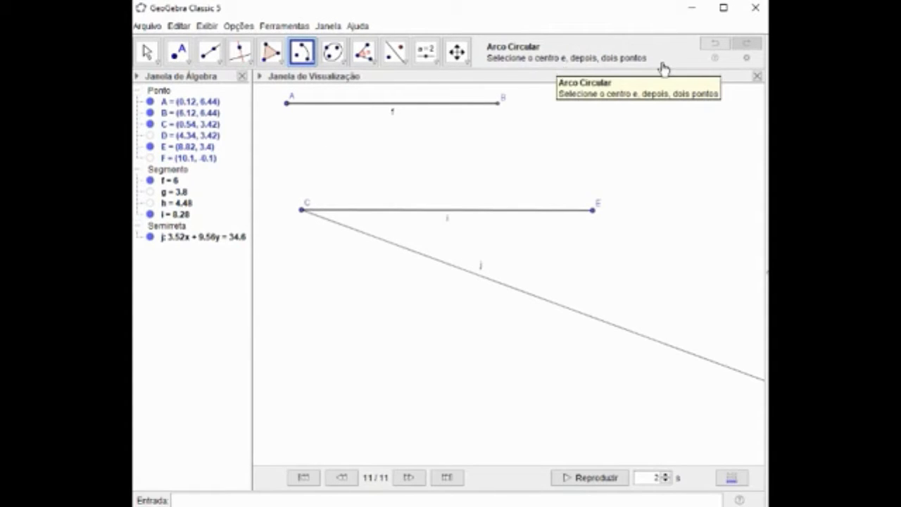
click(302, 212)
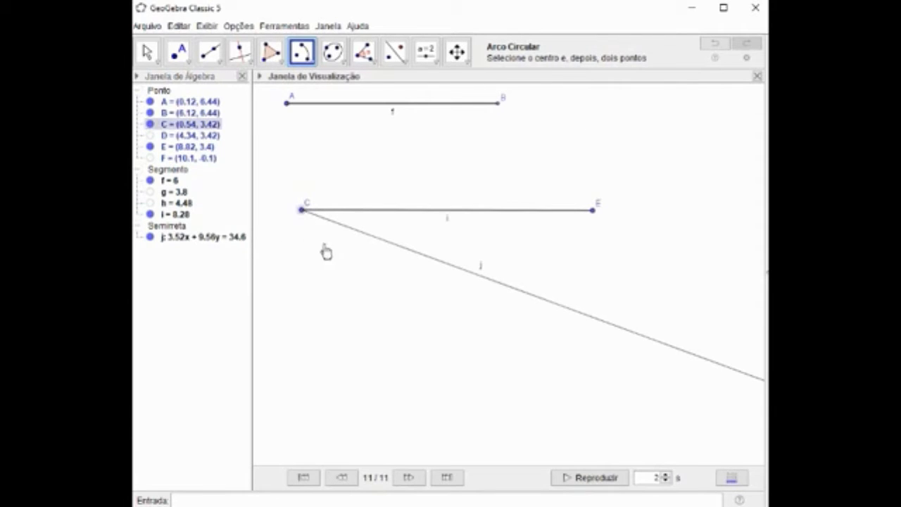
click(368, 255)
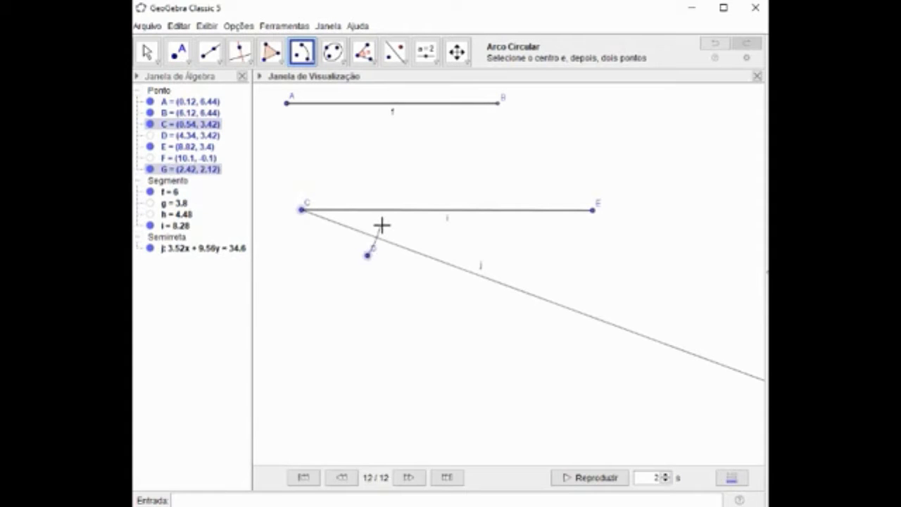
click(382, 224)
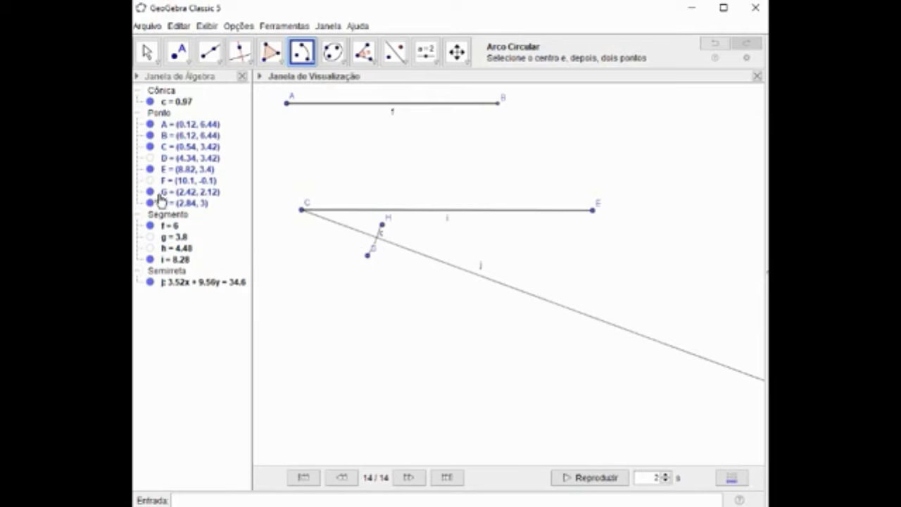
click(151, 193)
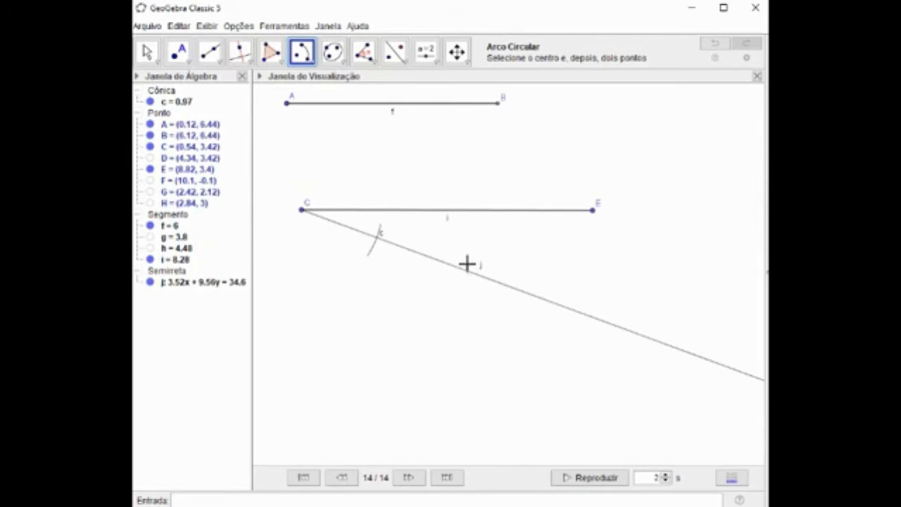
Dilate the arc from centre C by a factor of 2.
click(407, 65)
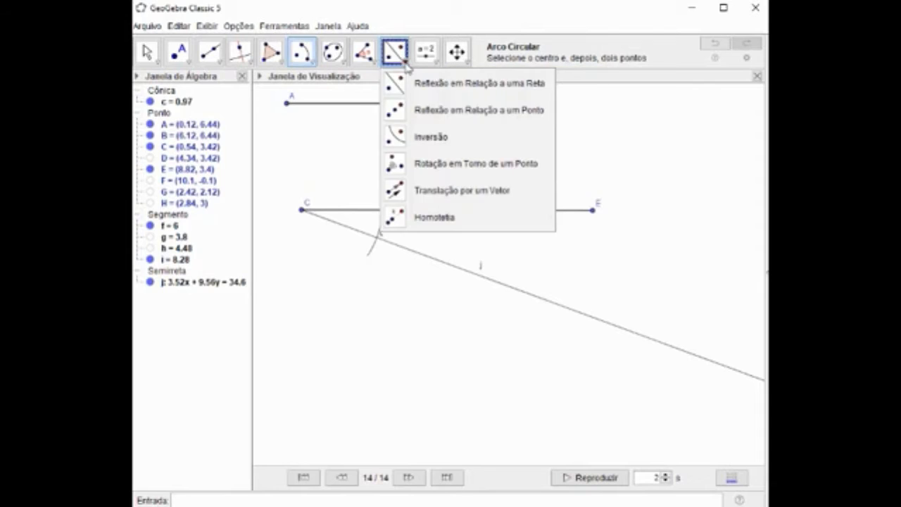
click(423, 215)
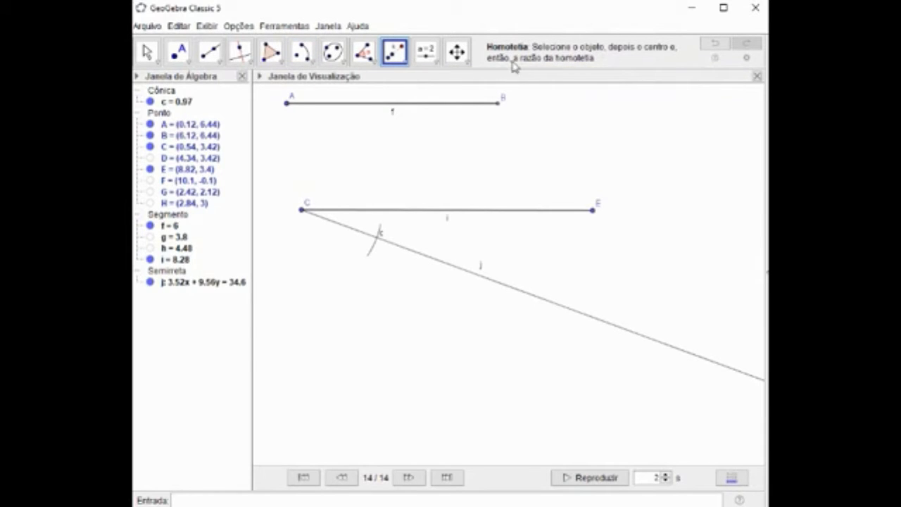
click(374, 254)
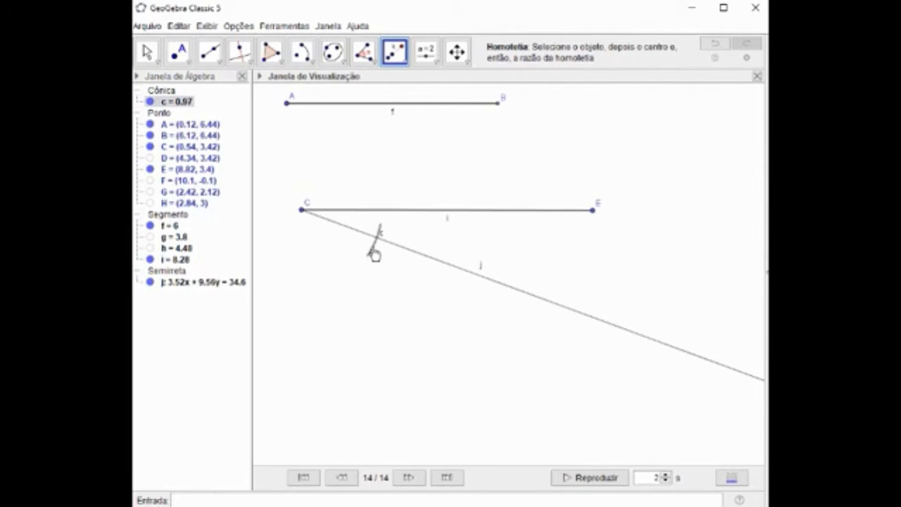
click(302, 211)
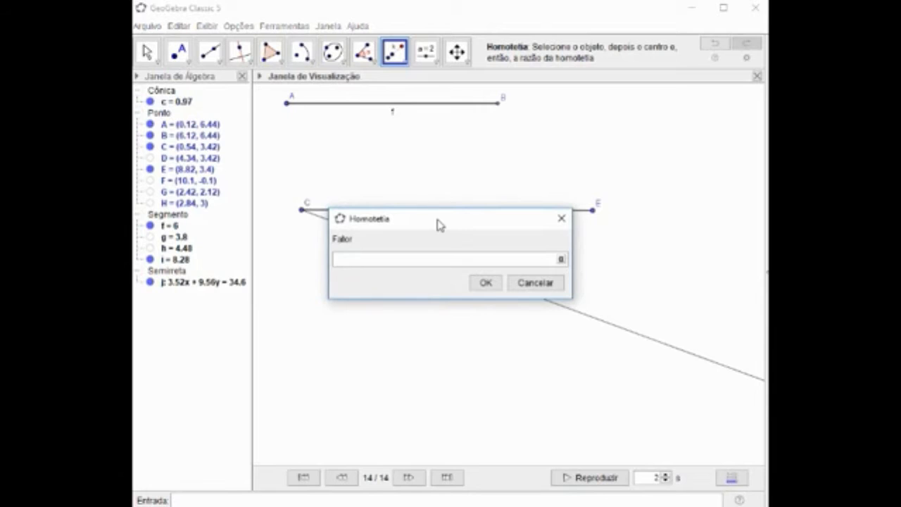
drag(439, 224, 437, 300)
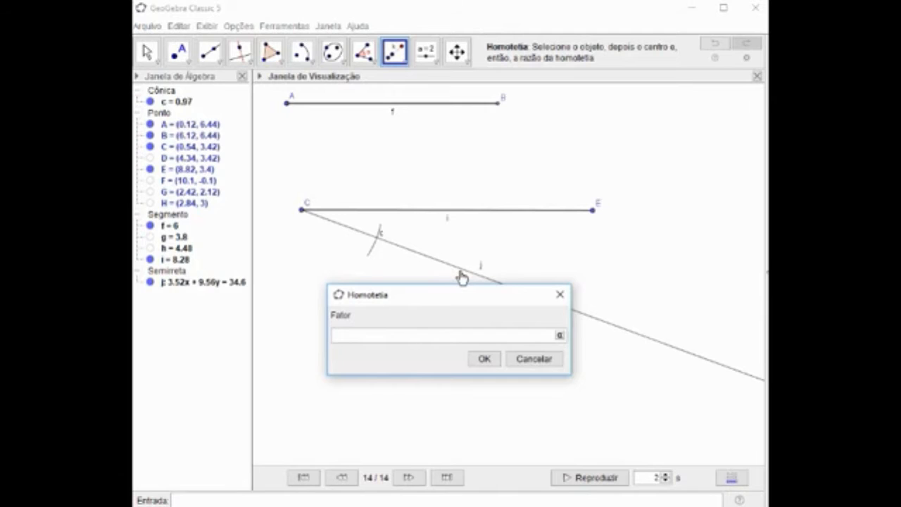
key(Return)
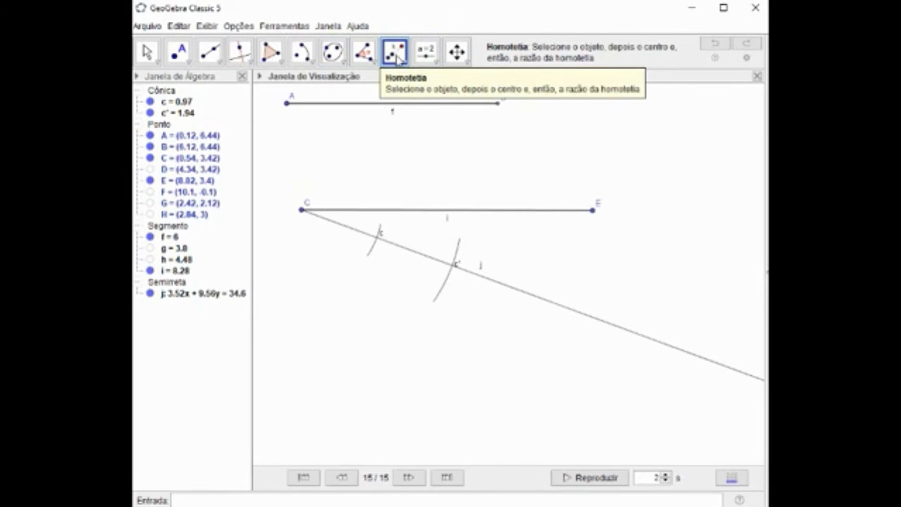
Create three more dilated copies of the original arc from centre C, with factors 3, 4 and 5.
click(374, 254)
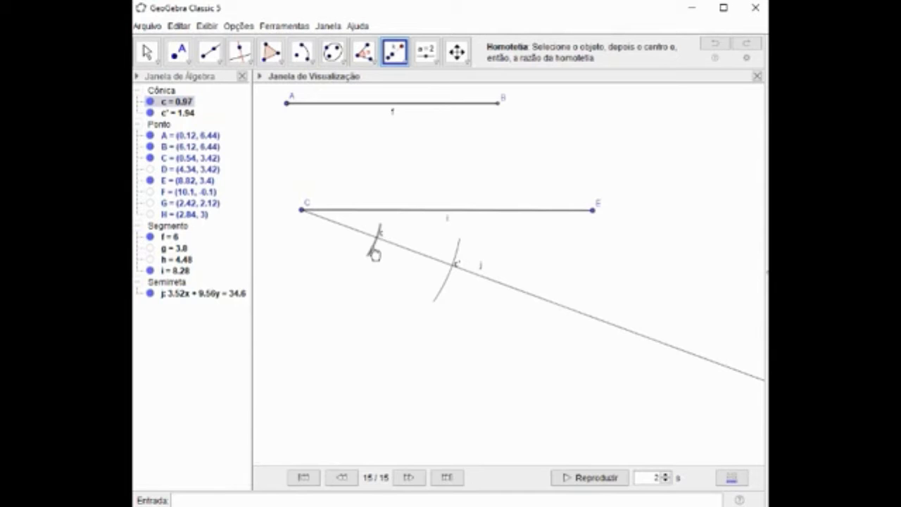
click(303, 211)
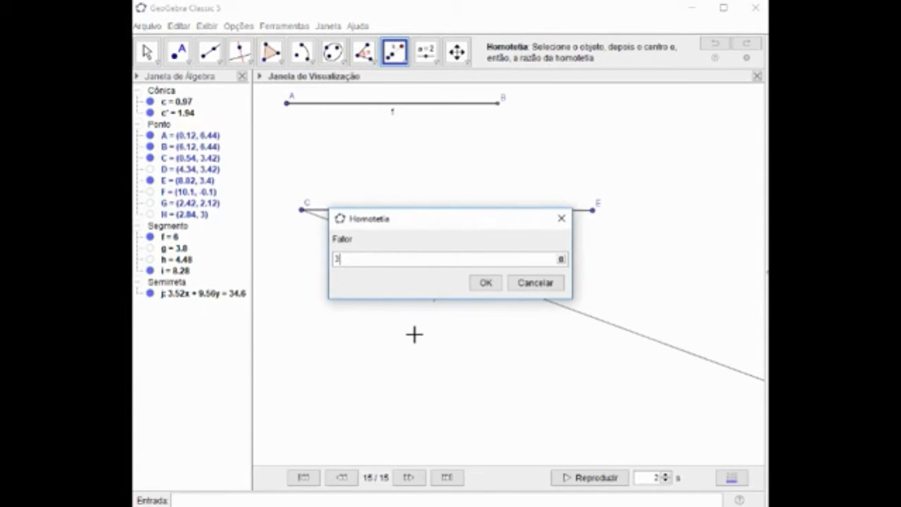
key(Return)
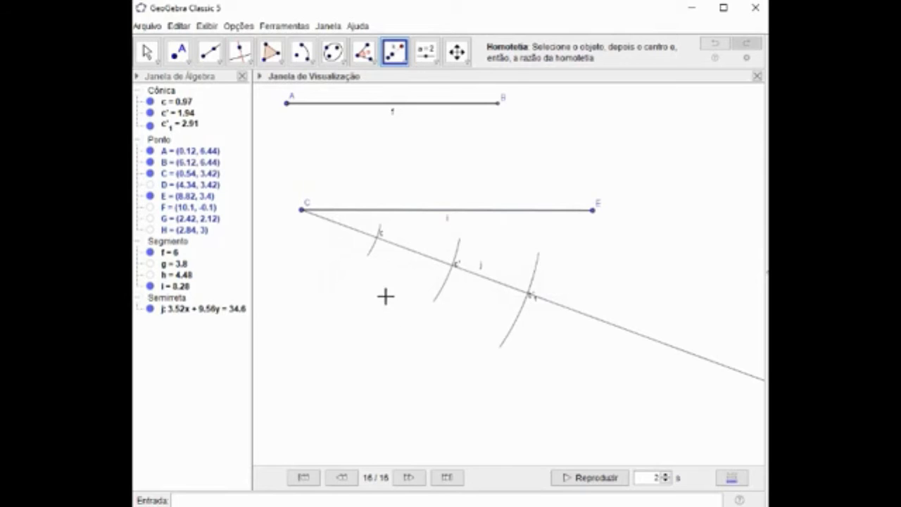
click(375, 255)
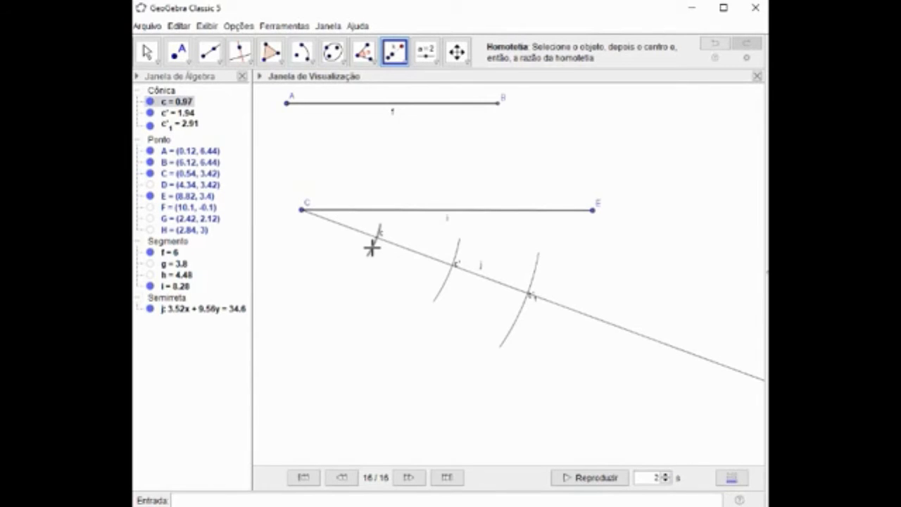
click(302, 211)
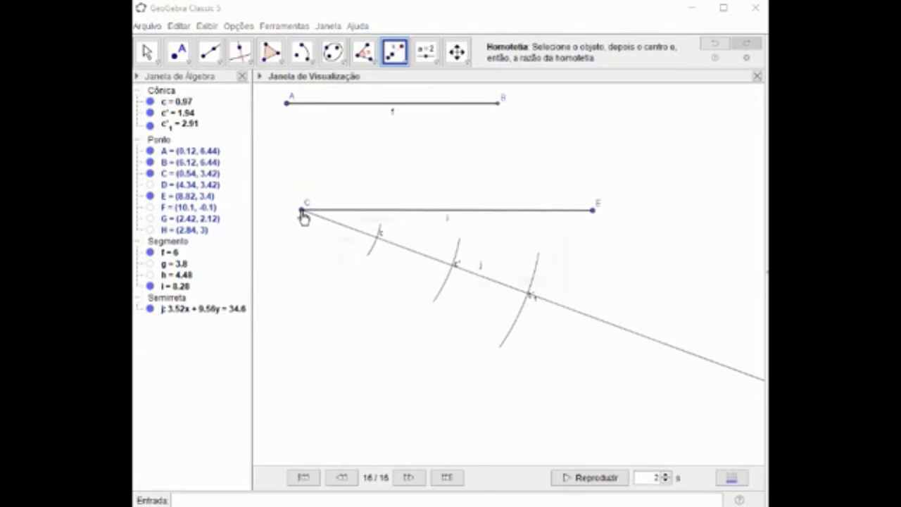
text(4)
key(Return)
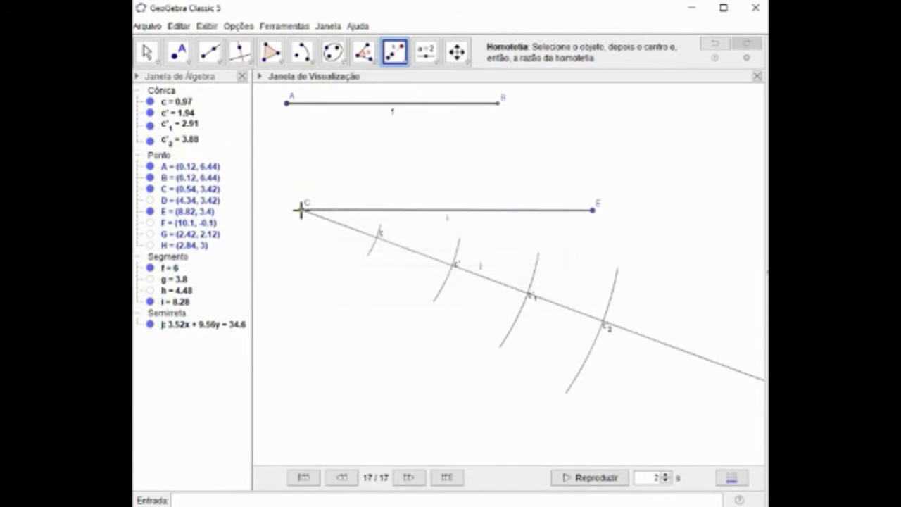
click(375, 253)
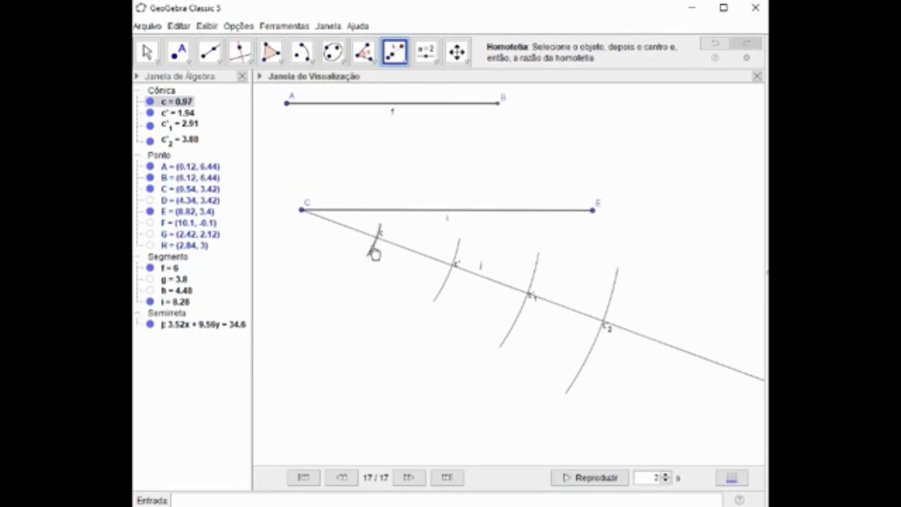
click(302, 211)
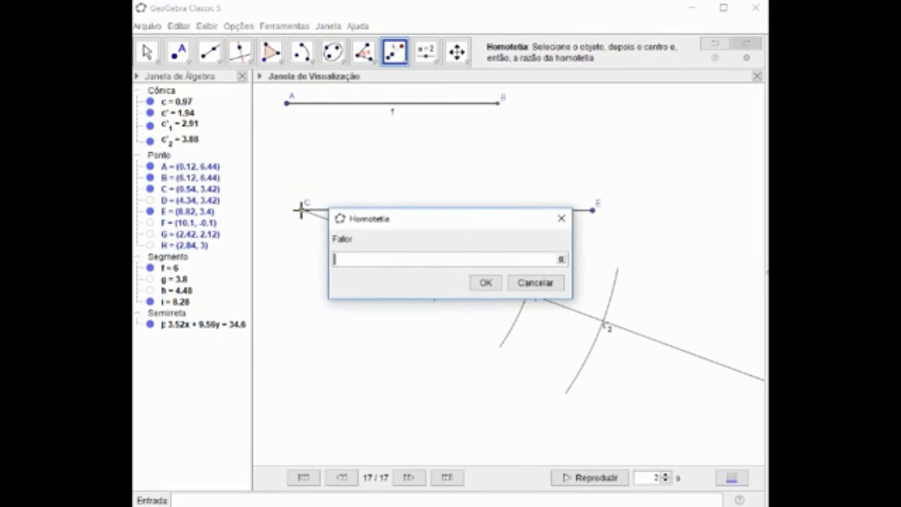
key(Return)
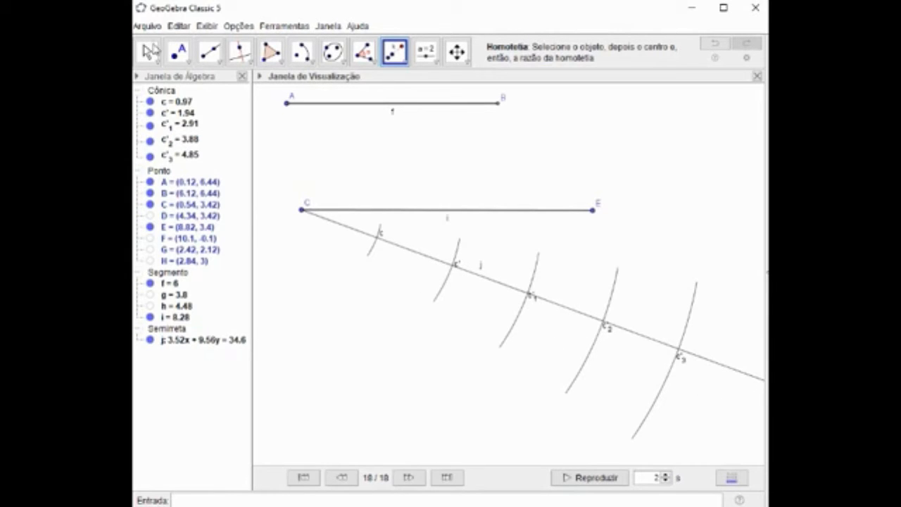
Mark the intersection points of the ray with all five arcs, from the outermost arc inward to the one nearest C.
click(177, 52)
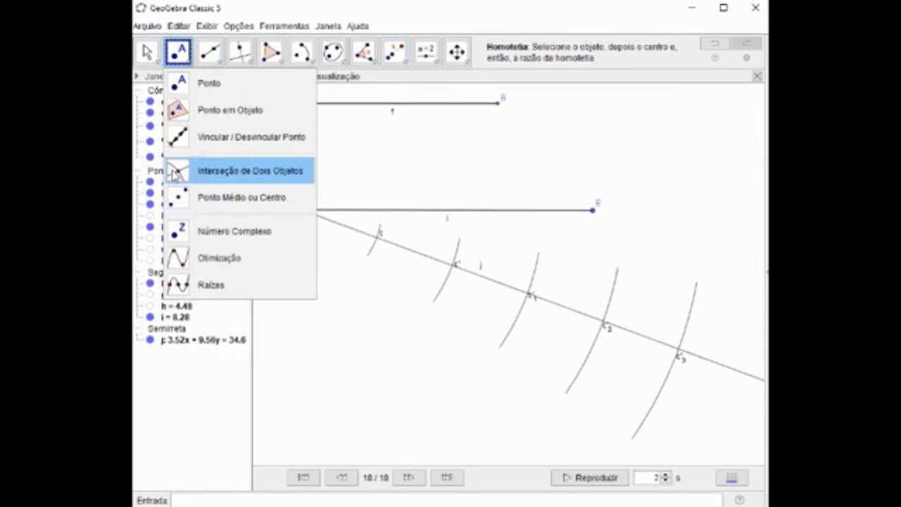
click(176, 174)
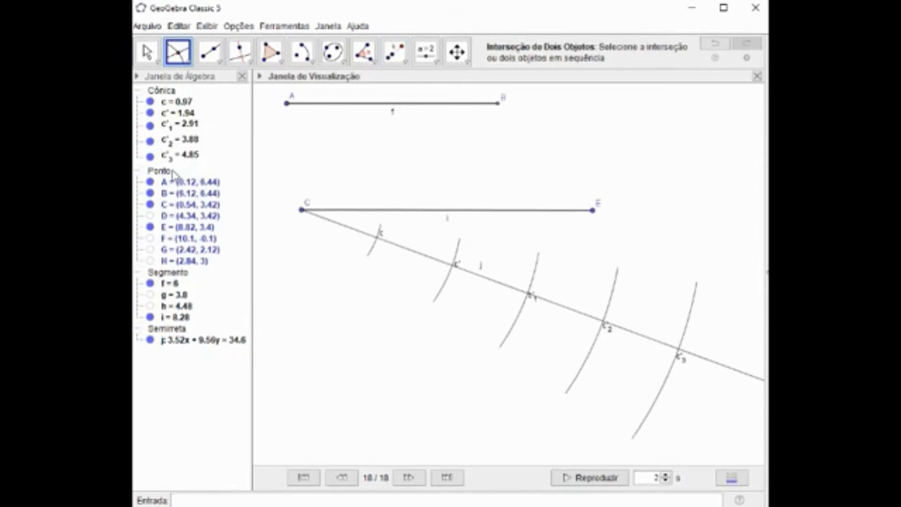
click(678, 350)
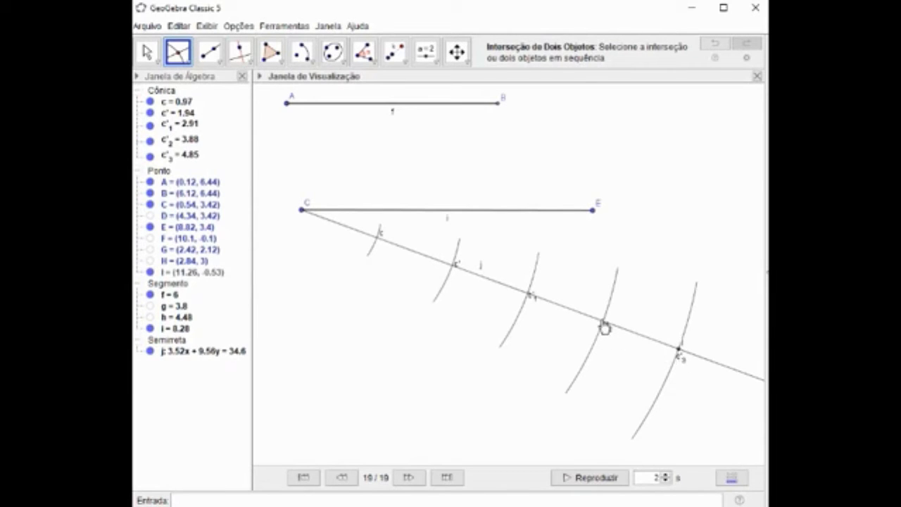
click(604, 322)
click(531, 296)
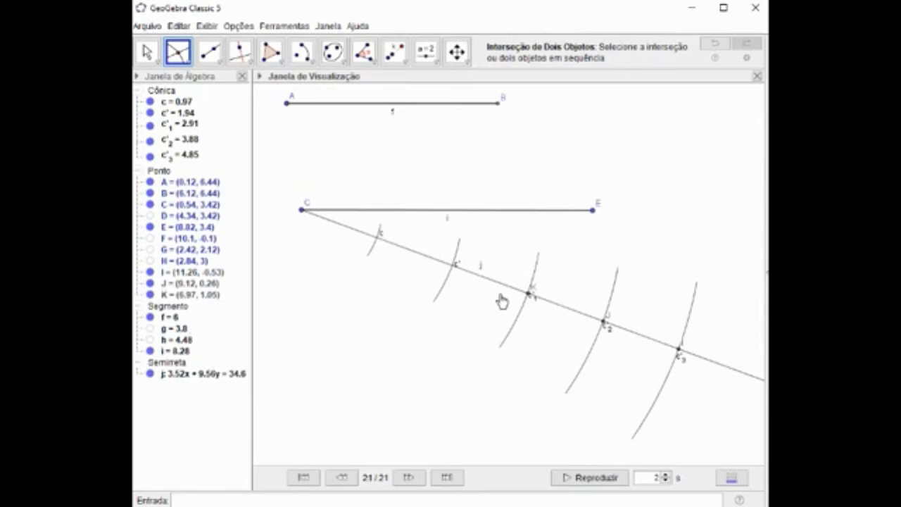
click(450, 267)
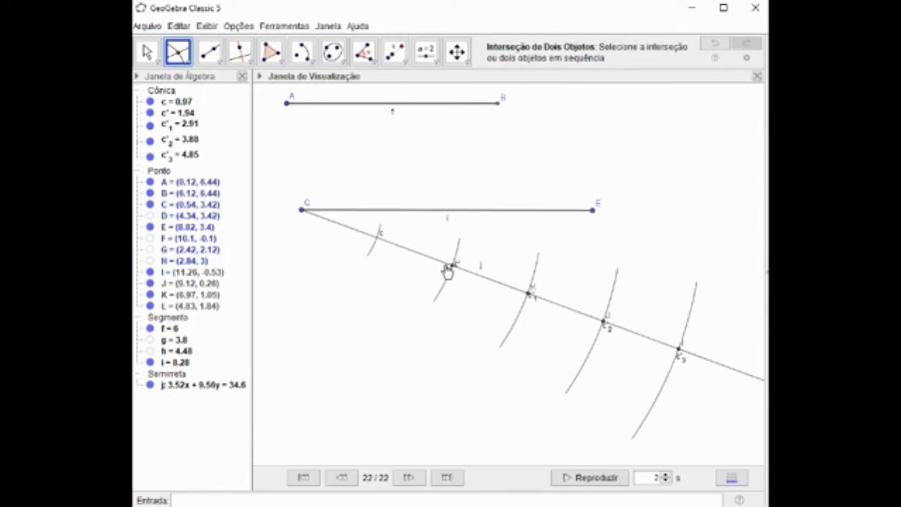
click(377, 237)
mouse_move(417, 506)
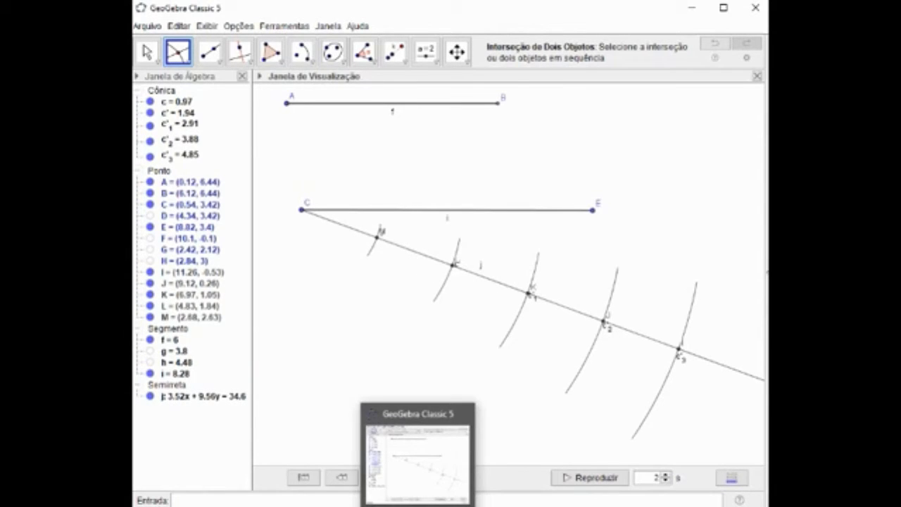
Draw a line through E and the intersection point on the outermost arc.
click(218, 64)
click(209, 86)
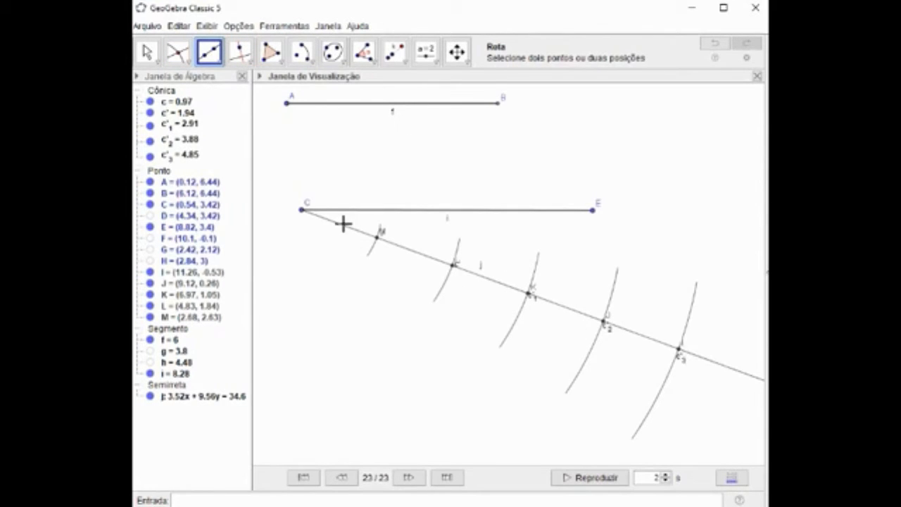
click(680, 354)
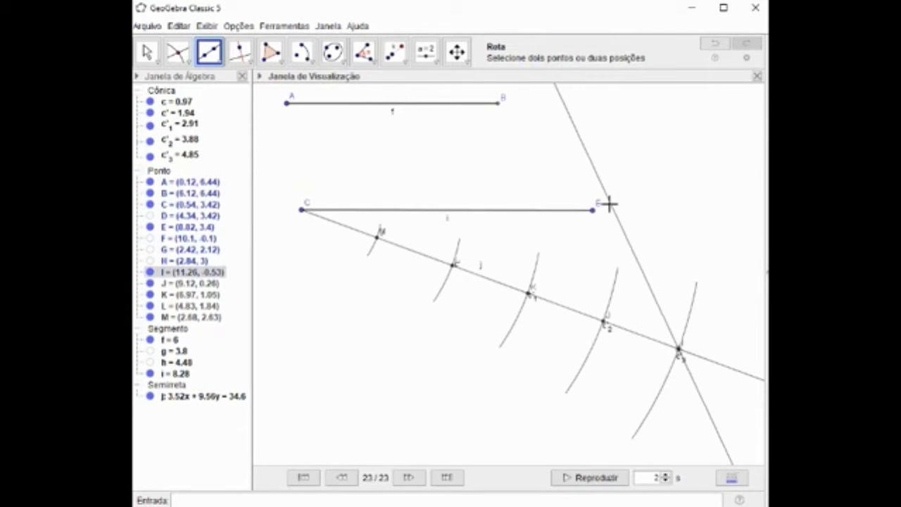
click(594, 211)
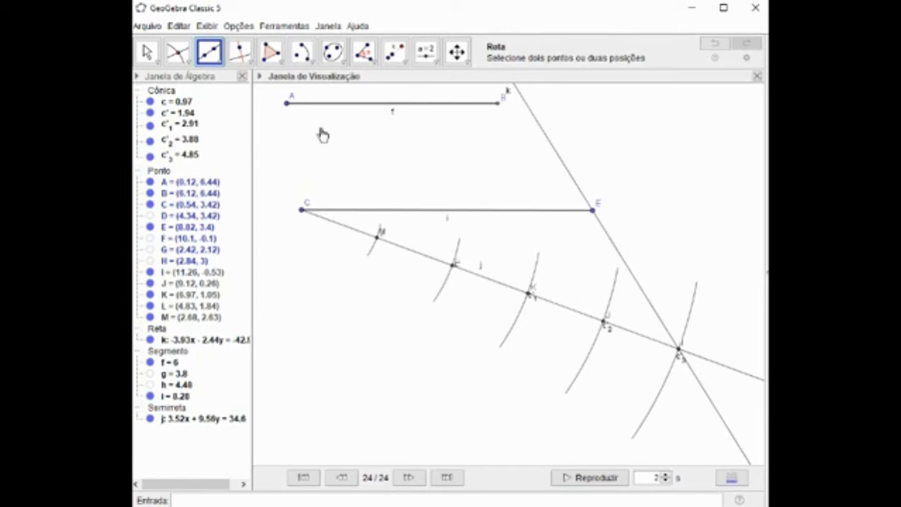
Draw parallels to the line through E at the ray's four other arc intersections, J, K, L and M.
click(244, 71)
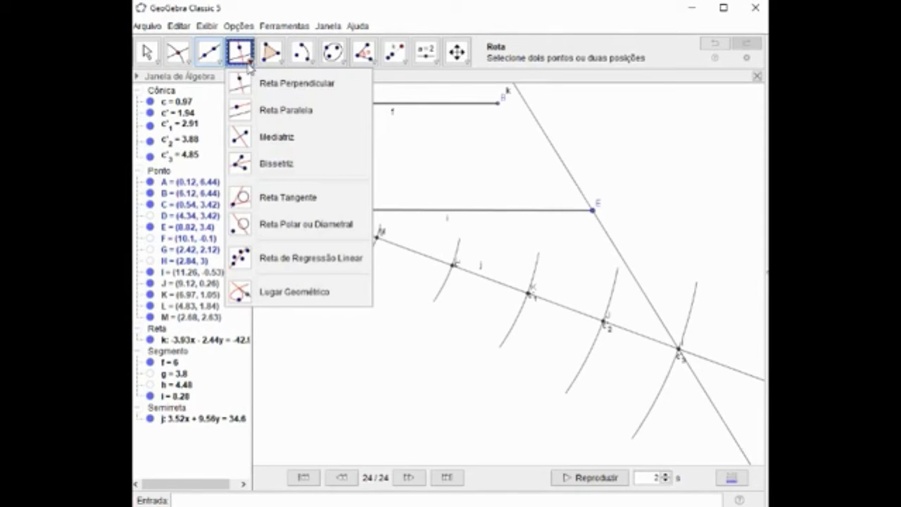
click(239, 115)
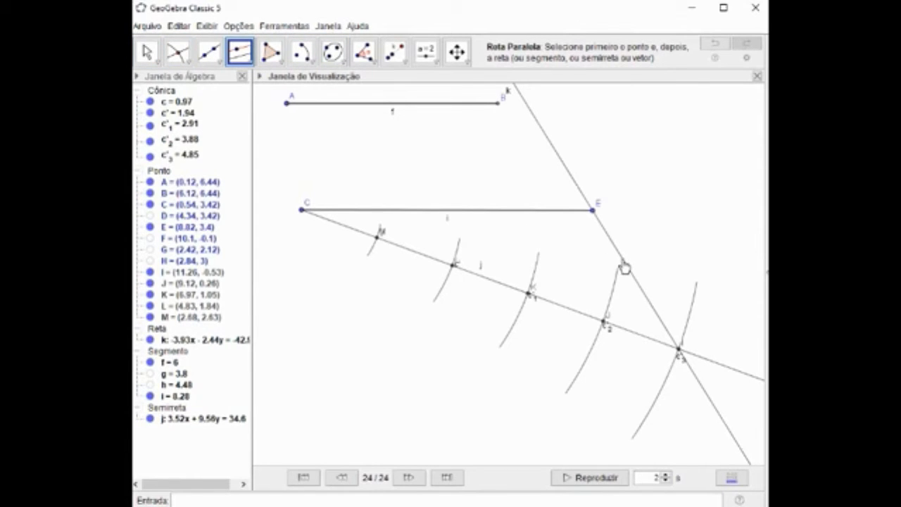
click(639, 290)
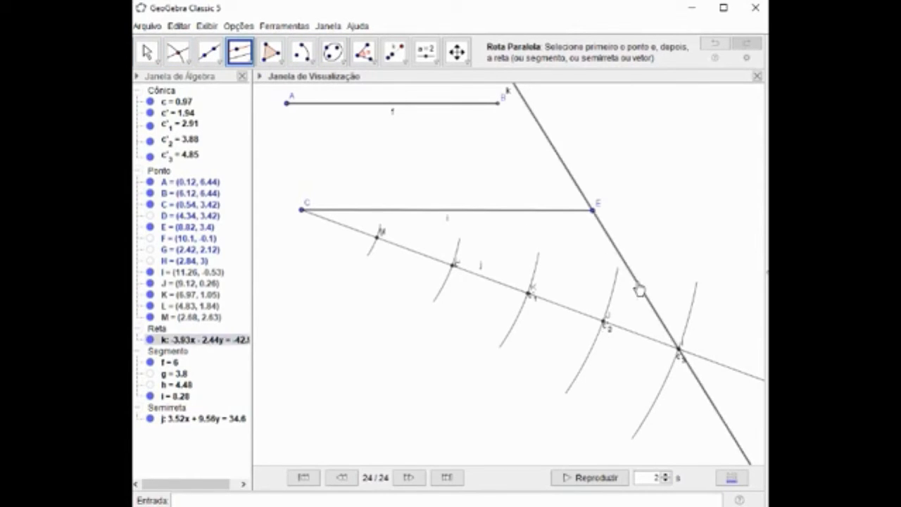
click(603, 325)
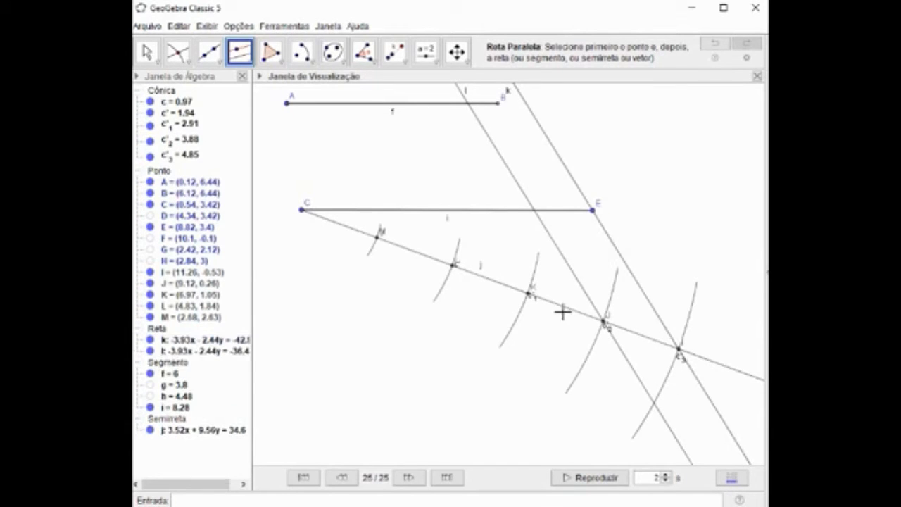
click(529, 300)
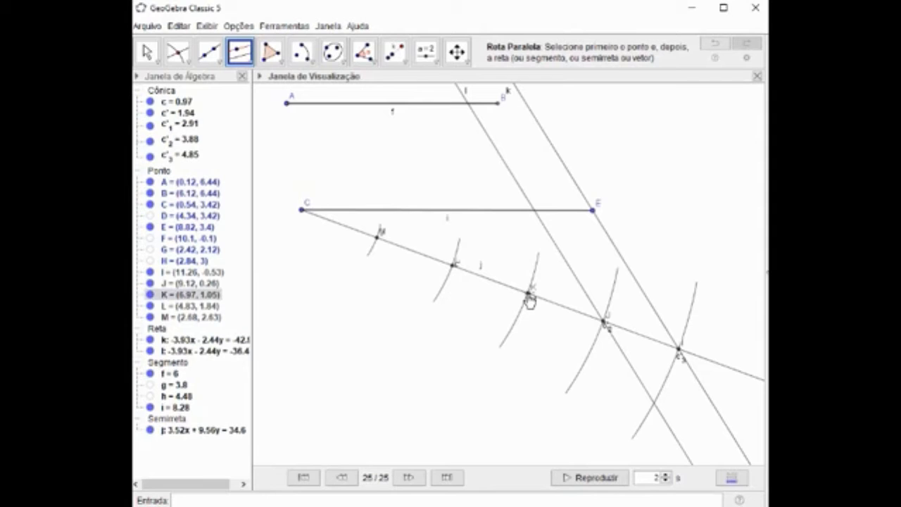
click(547, 238)
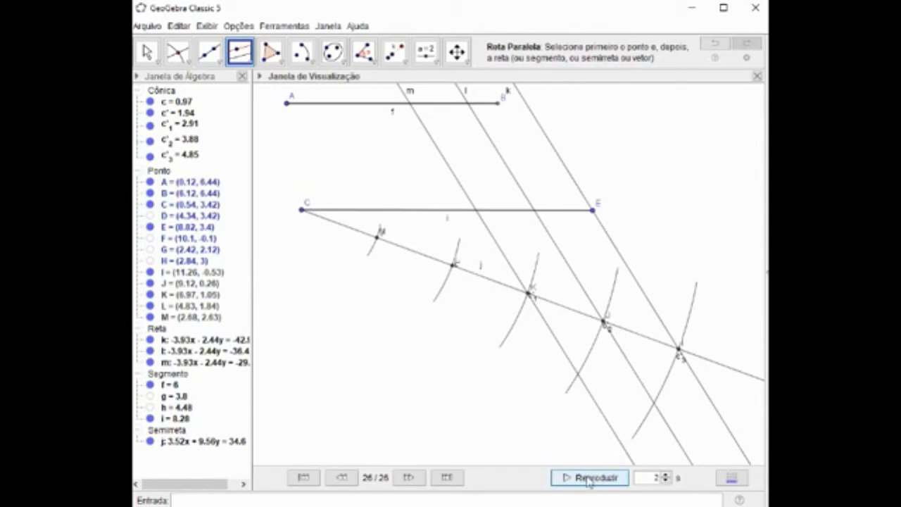
click(504, 263)
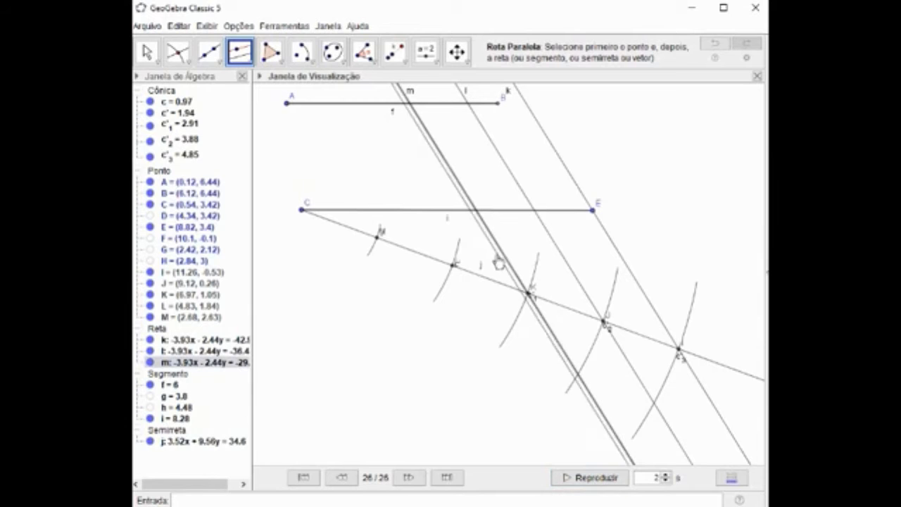
click(454, 272)
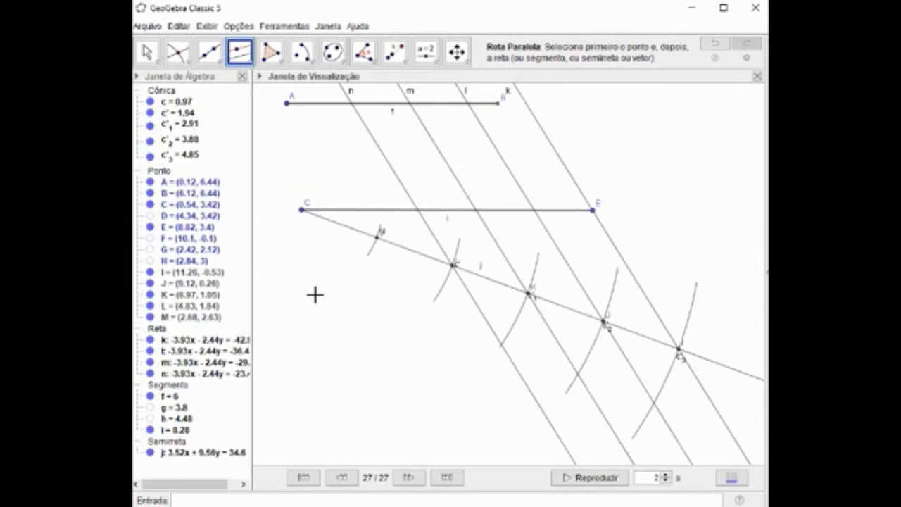
click(432, 238)
click(378, 236)
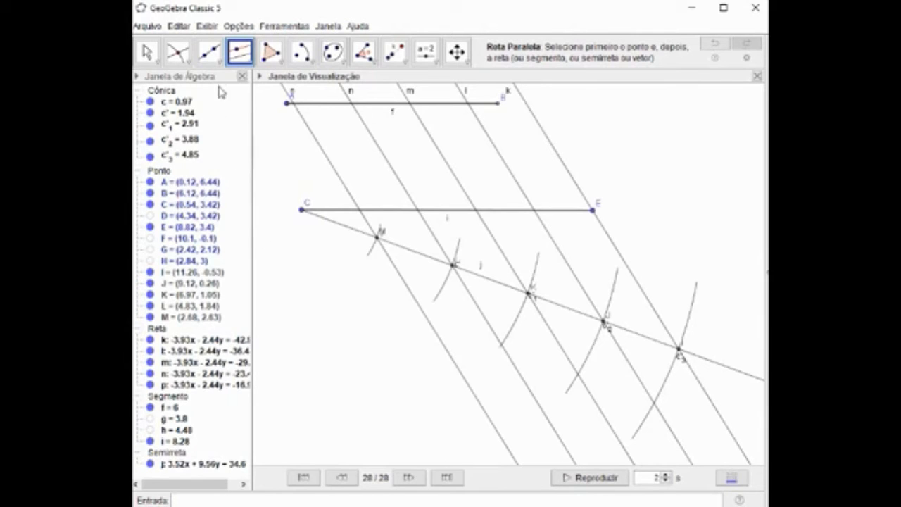
Mark the intersection points of segment CE with the two parallels nearest C.
click(179, 56)
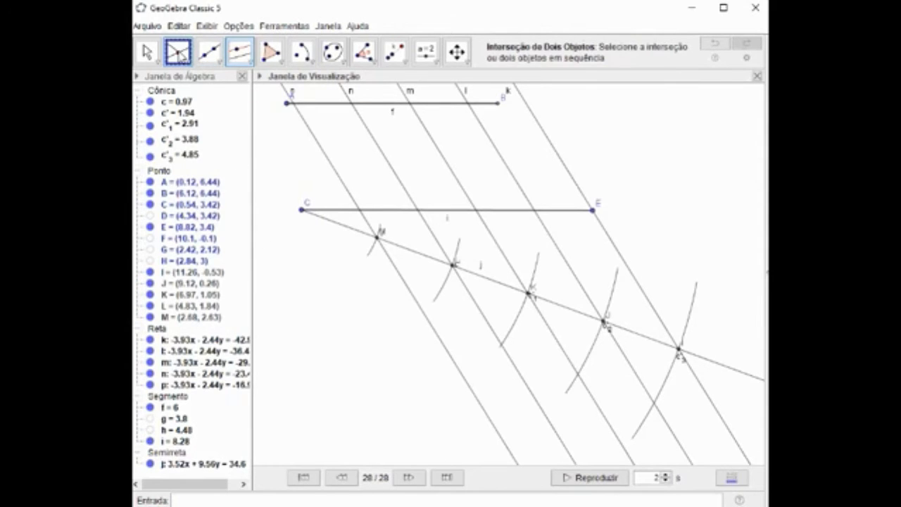
click(360, 211)
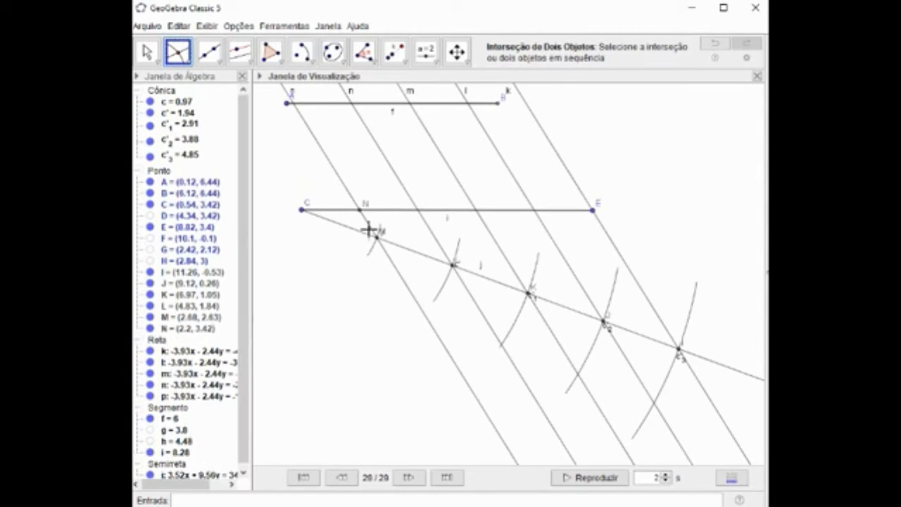
click(418, 211)
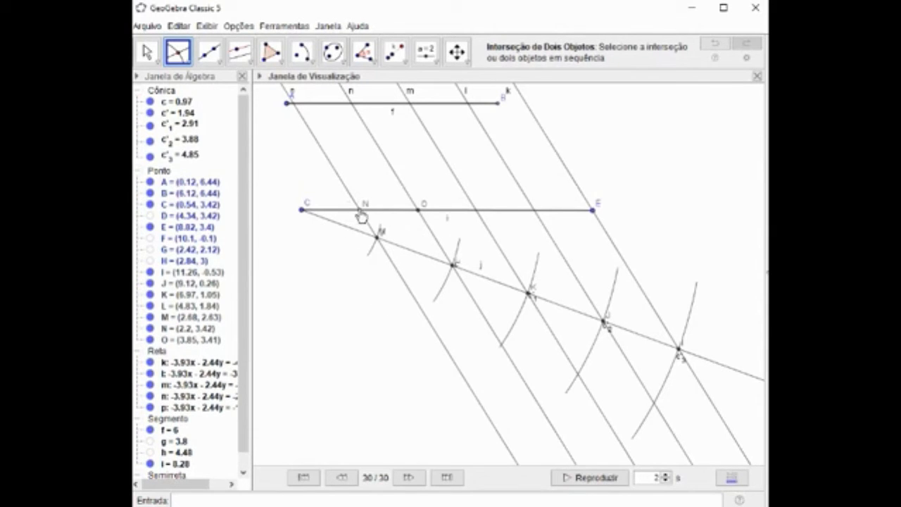
Draw a segment between the two new division points N and O on CE.
click(217, 63)
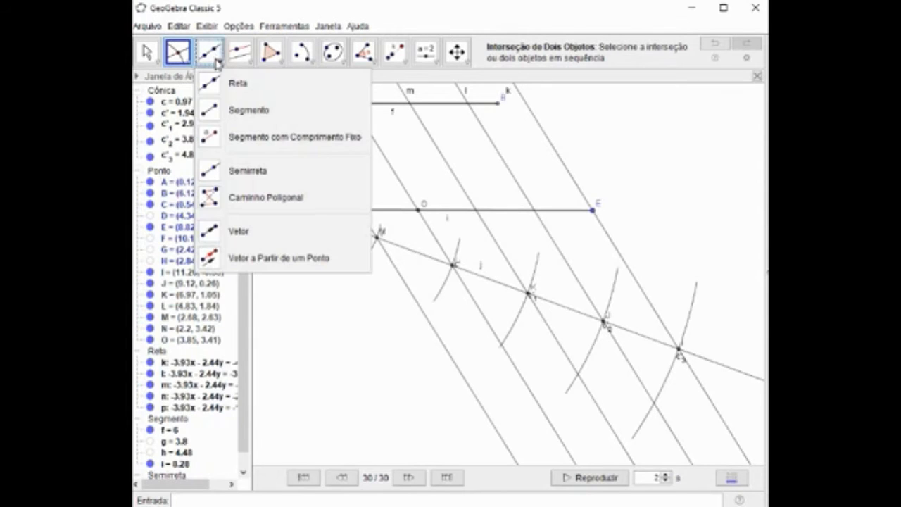
click(212, 112)
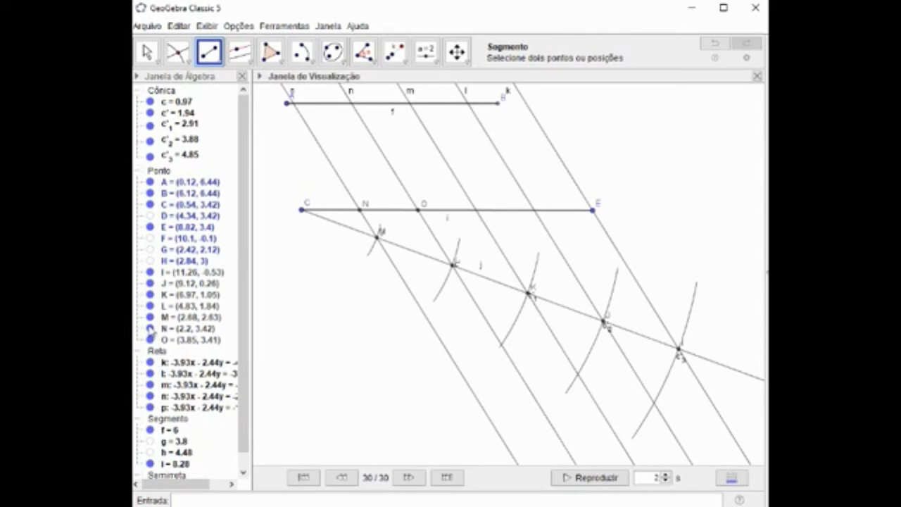
click(165, 332)
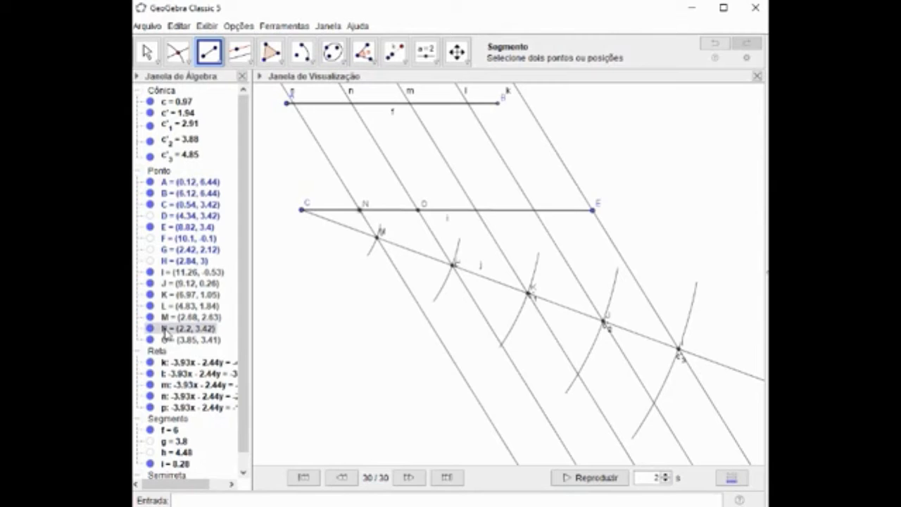
click(164, 341)
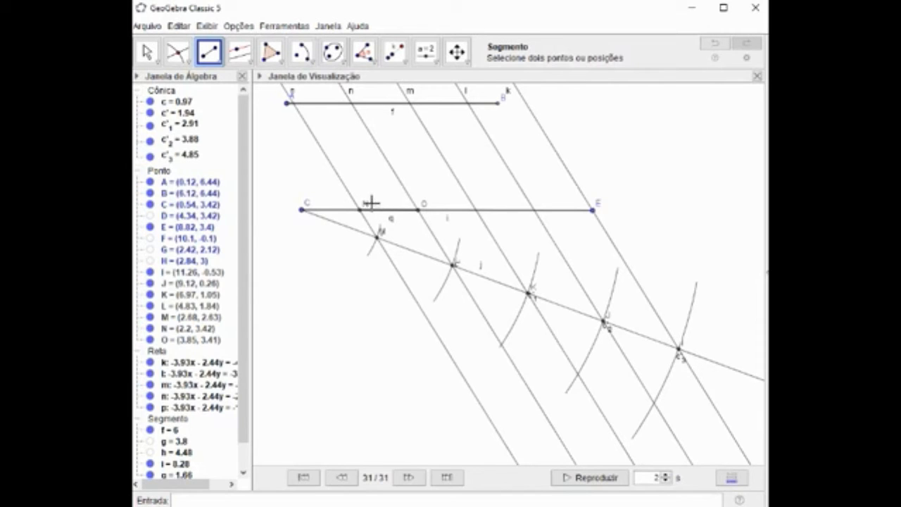
Set the colour of segment NO to blue (0, 0, 255).
click(143, 54)
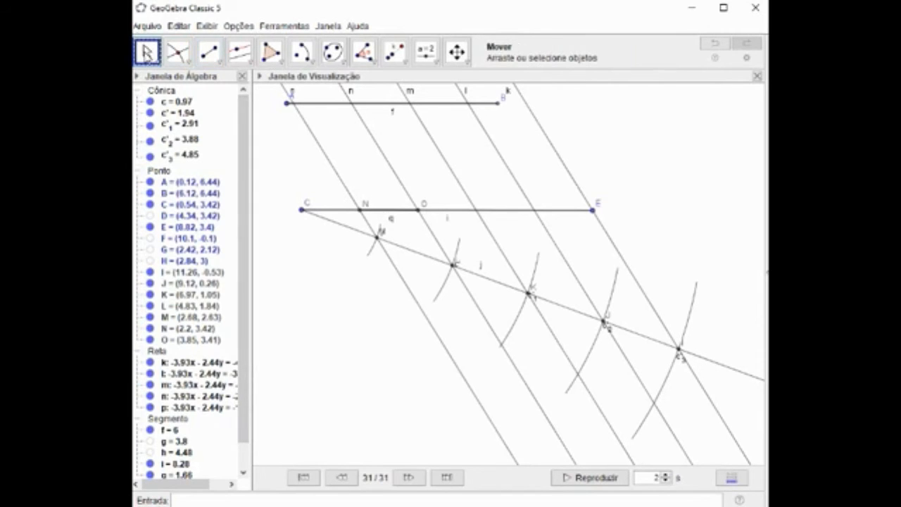
click(144, 54)
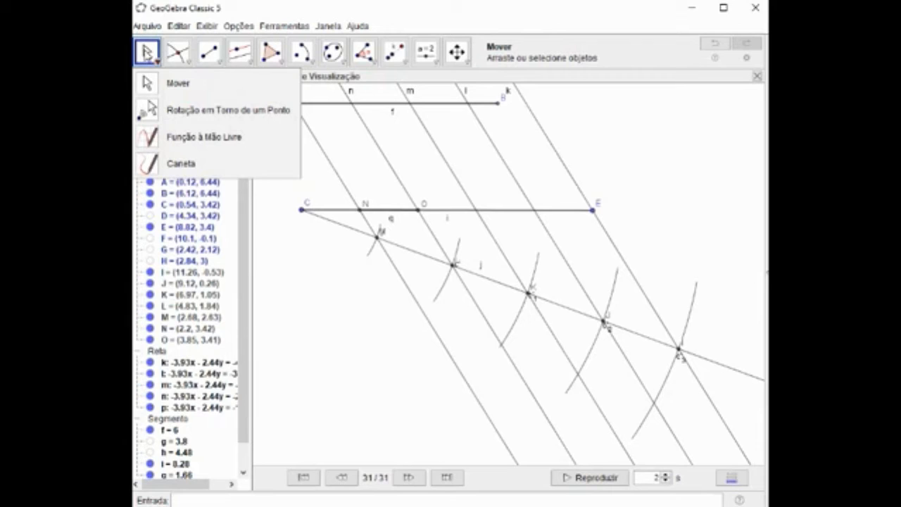
click(395, 211)
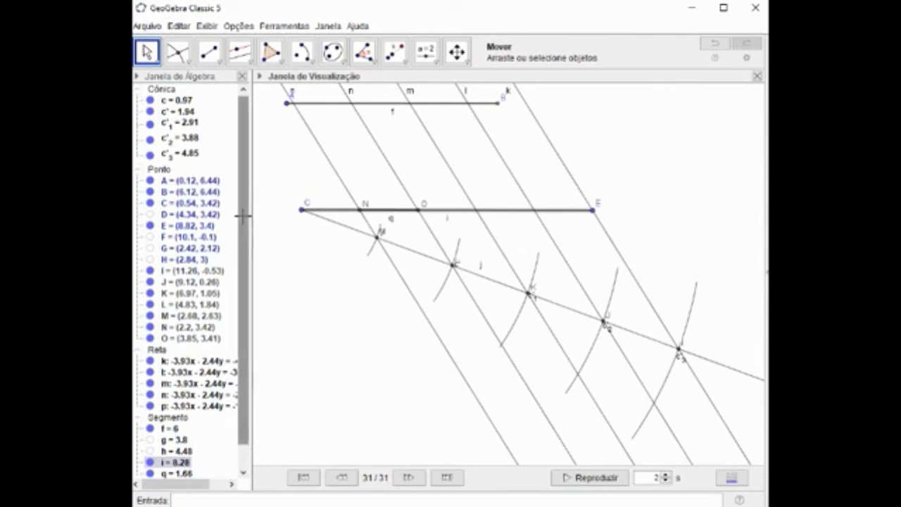
drag(240, 214, 244, 319)
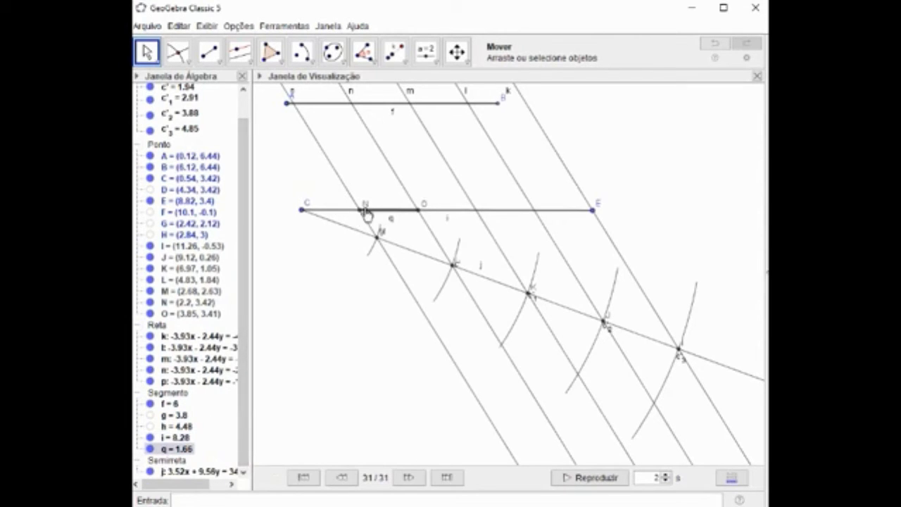
right_click(395, 212)
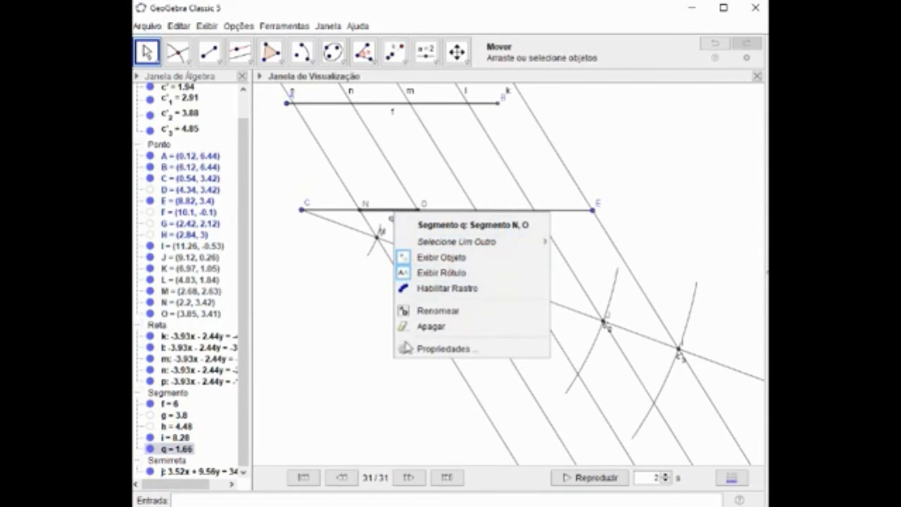
click(419, 350)
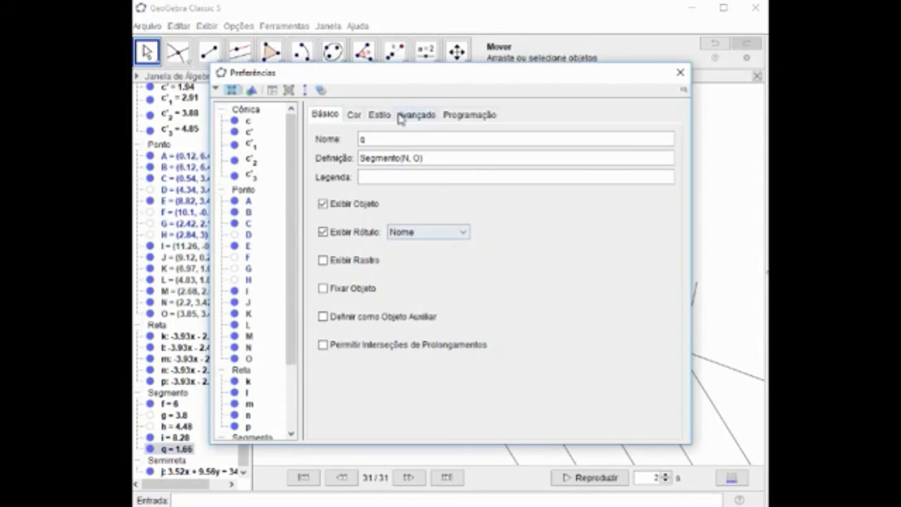
click(353, 115)
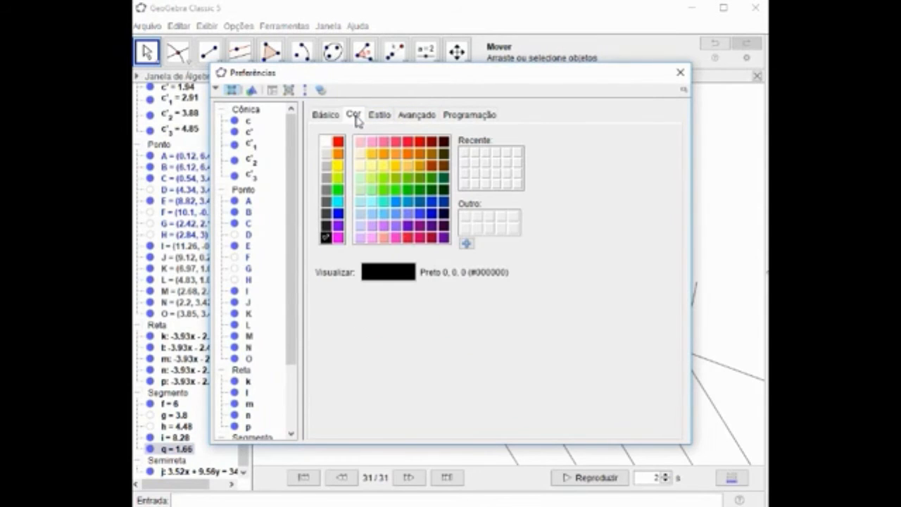
click(337, 216)
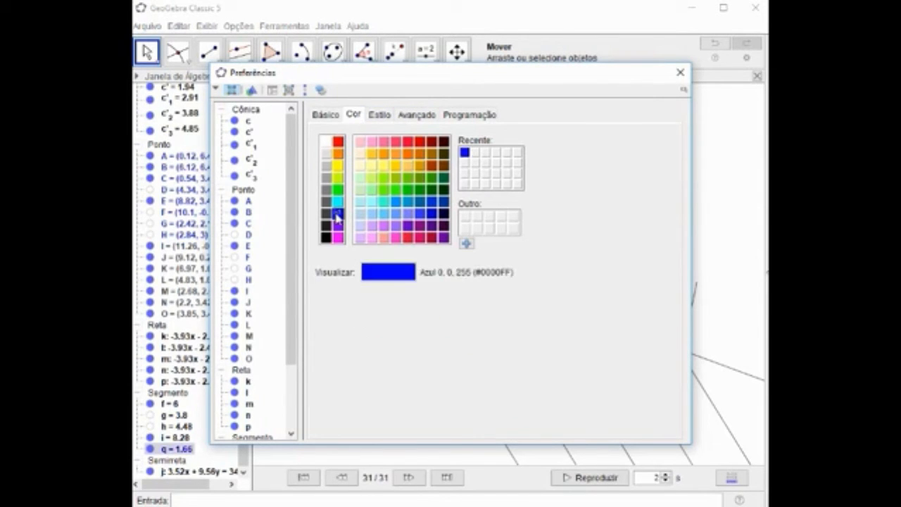
click(680, 73)
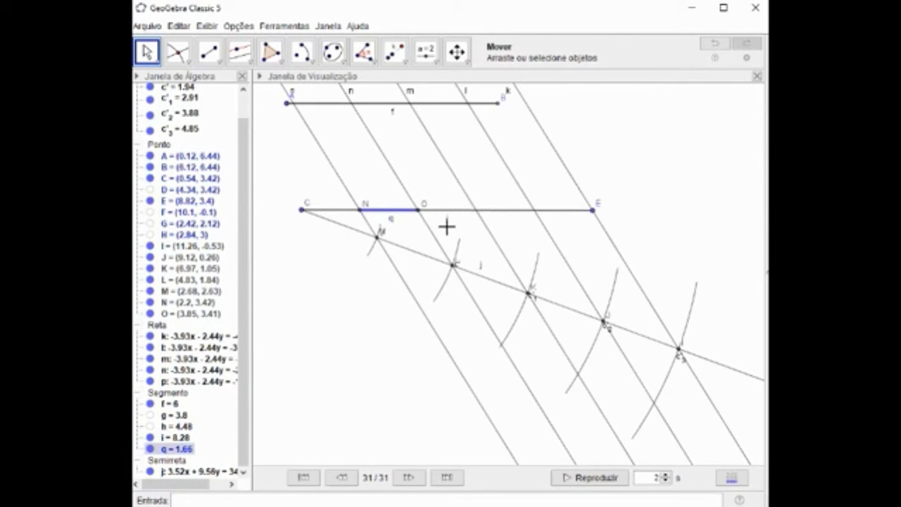
Set the colour of segment CE to red (255, 0, 0) and deselect it.
click(509, 209)
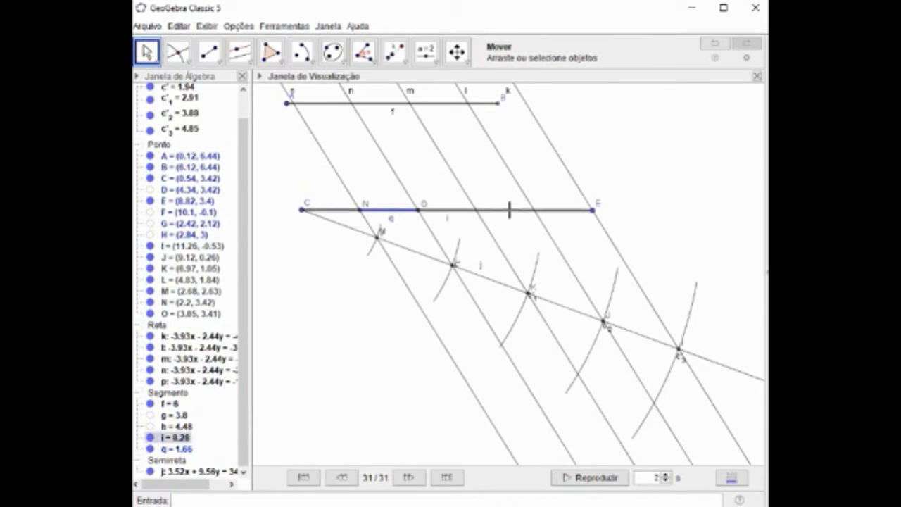
right_click(509, 209)
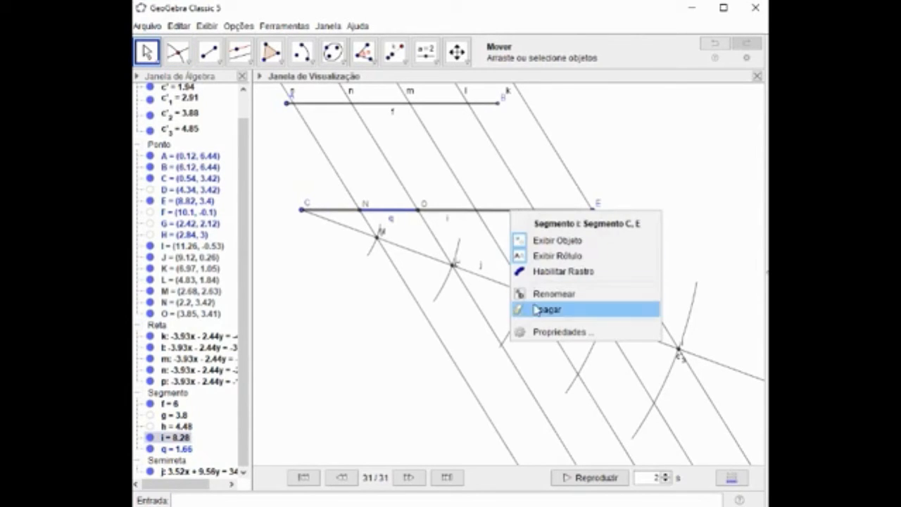
click(543, 334)
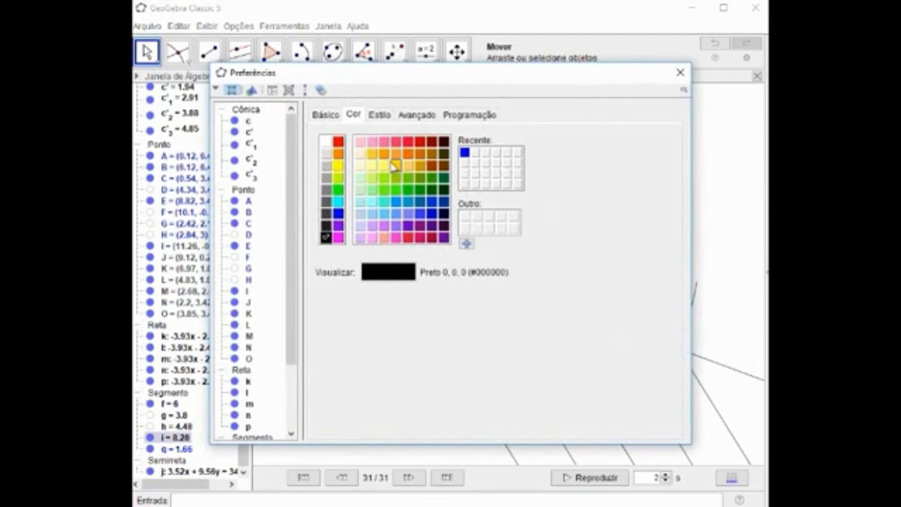
click(341, 142)
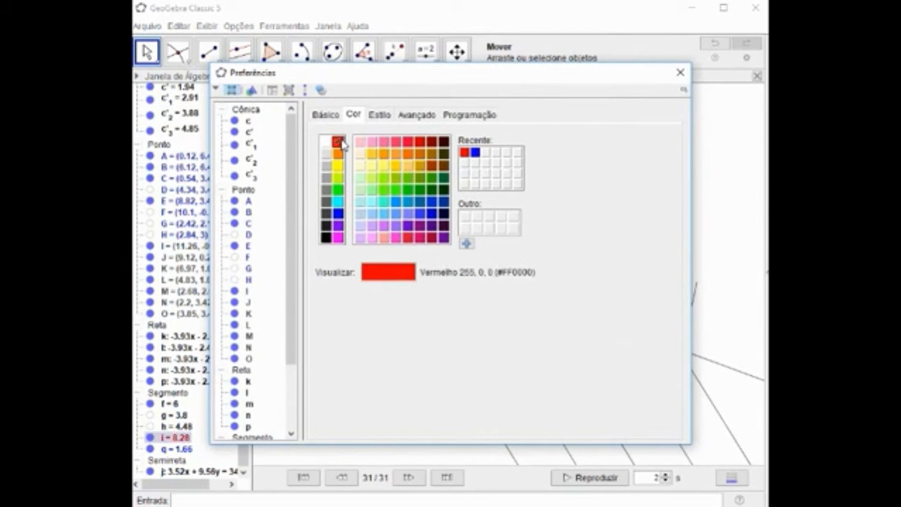
click(680, 72)
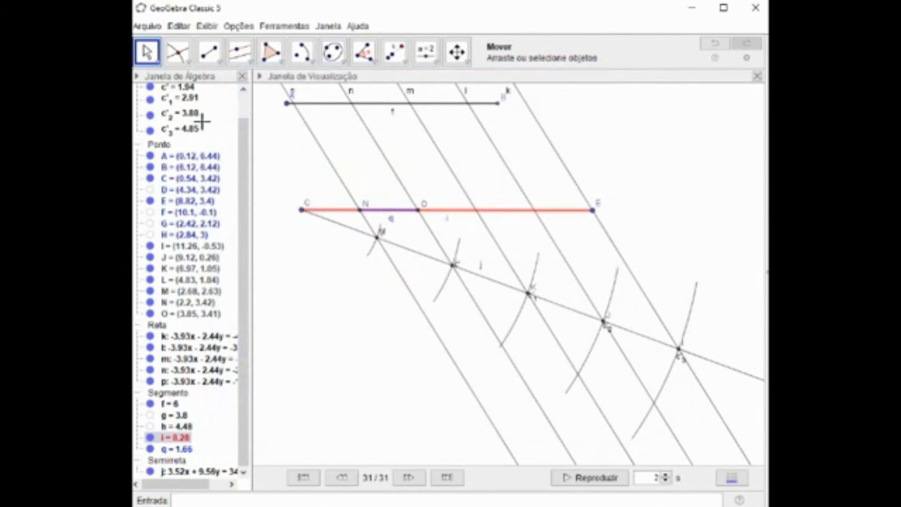
click(275, 159)
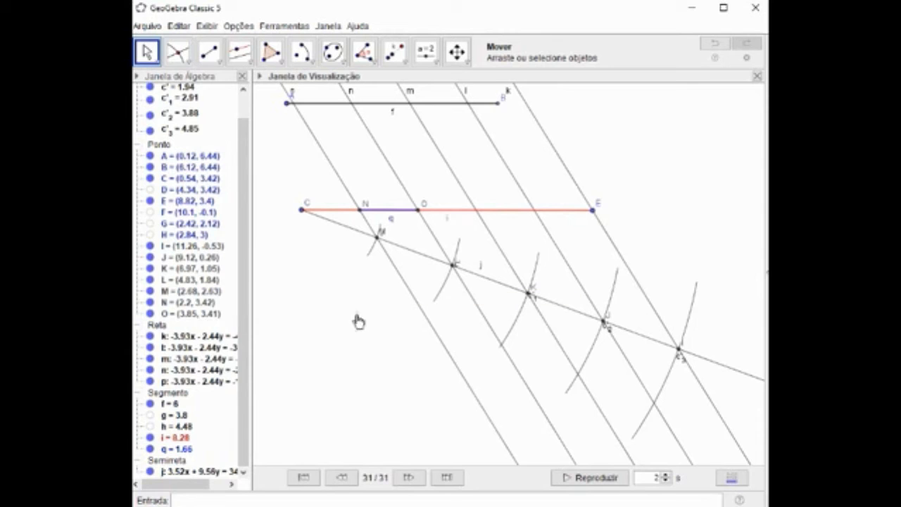
Measure segment NO with the distance tool so its length is labelled on the drawing.
drag(355, 314, 326, 288)
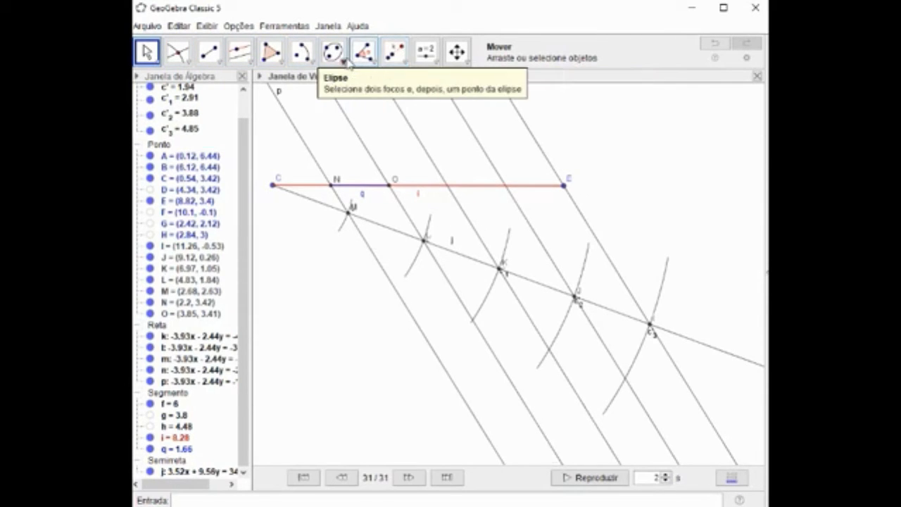
click(373, 65)
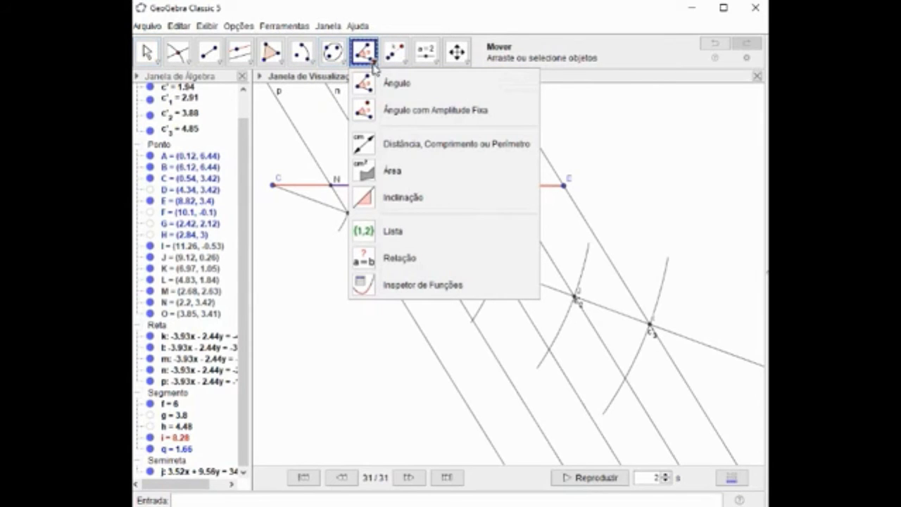
mouse_move(338, 64)
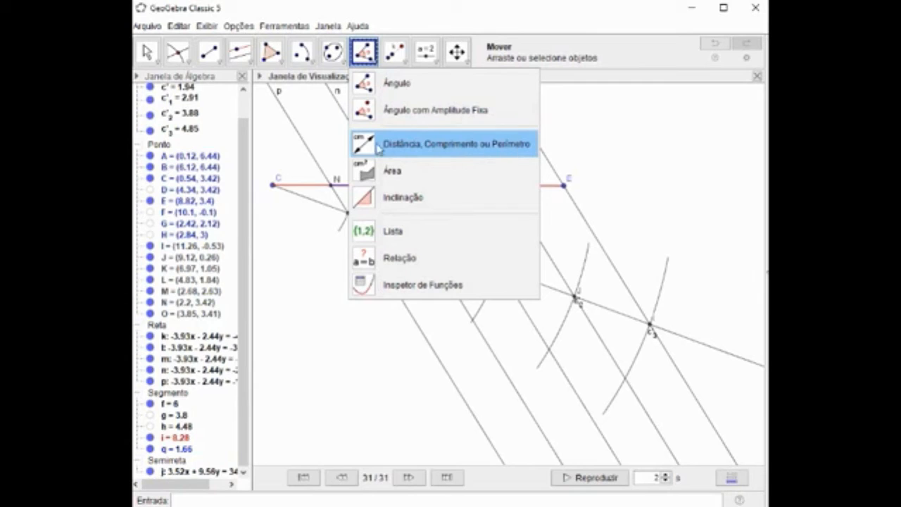
click(373, 148)
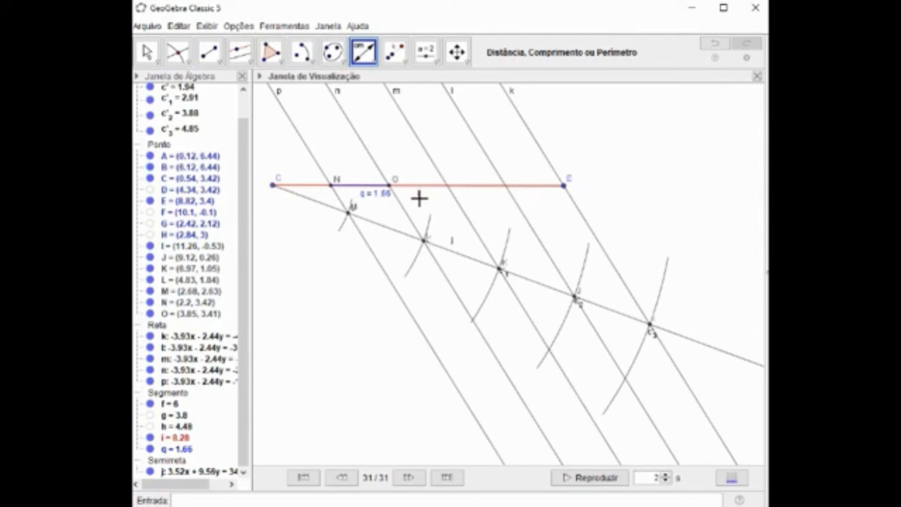
Measure segment CE with the distance tool and move endpoint E outward to lengthen CE to about 15 units.
click(418, 190)
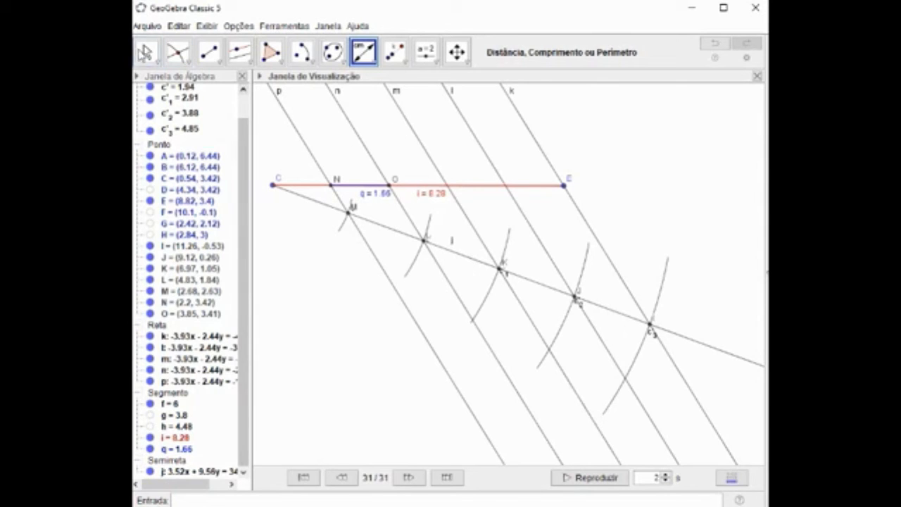
click(145, 54)
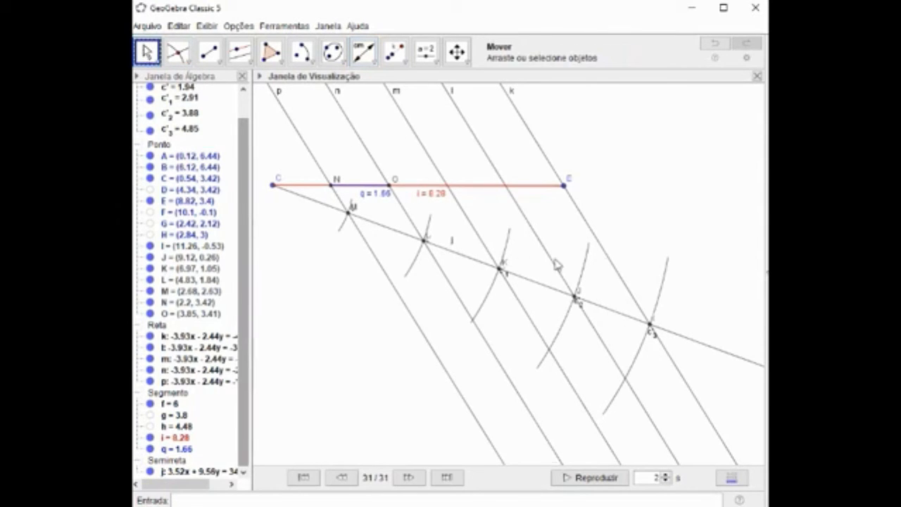
drag(568, 193, 627, 190)
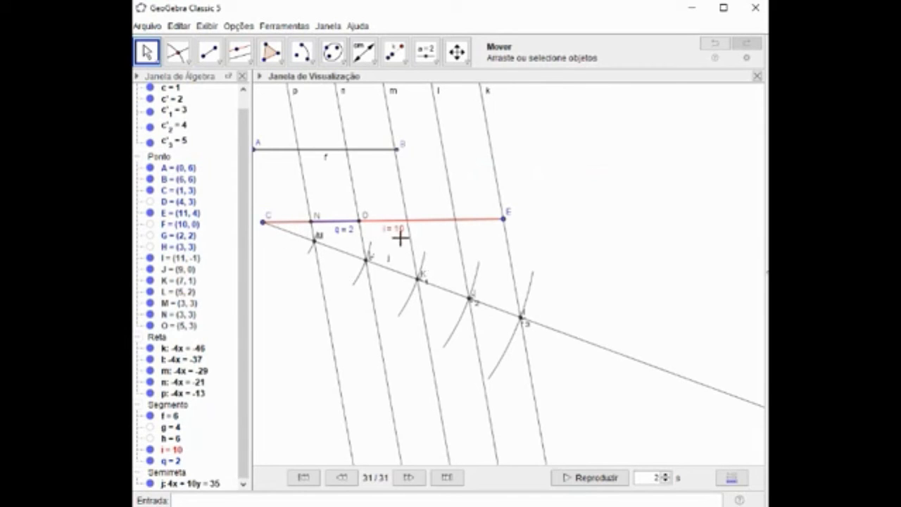
drag(505, 225, 628, 227)
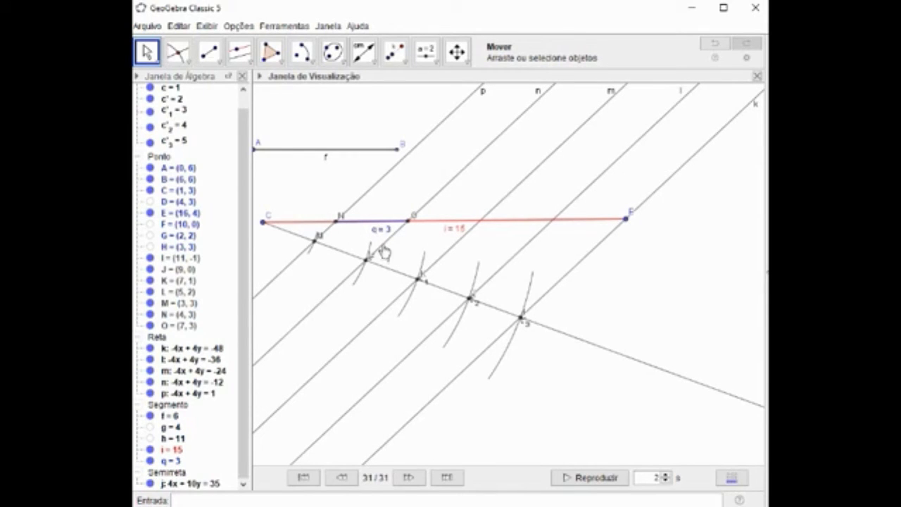
Show the coordinate axes behind the construction and move point E to about (15.85, 3.53).
mouse_move(383, 505)
drag(488, 336, 542, 355)
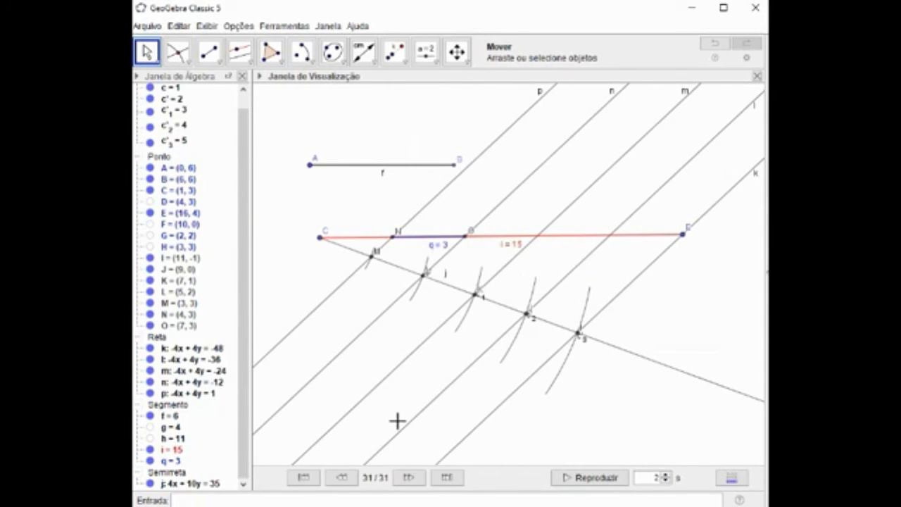
right_click(297, 288)
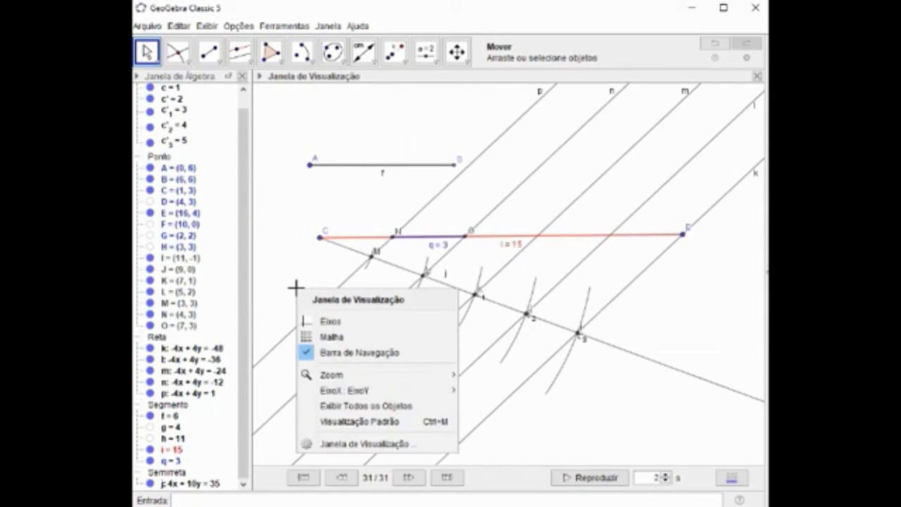
click(308, 321)
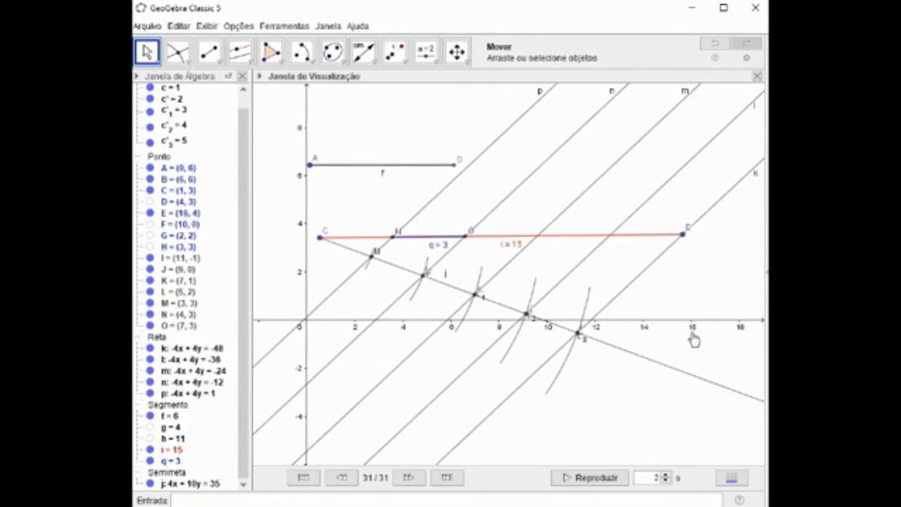
drag(683, 234, 688, 236)
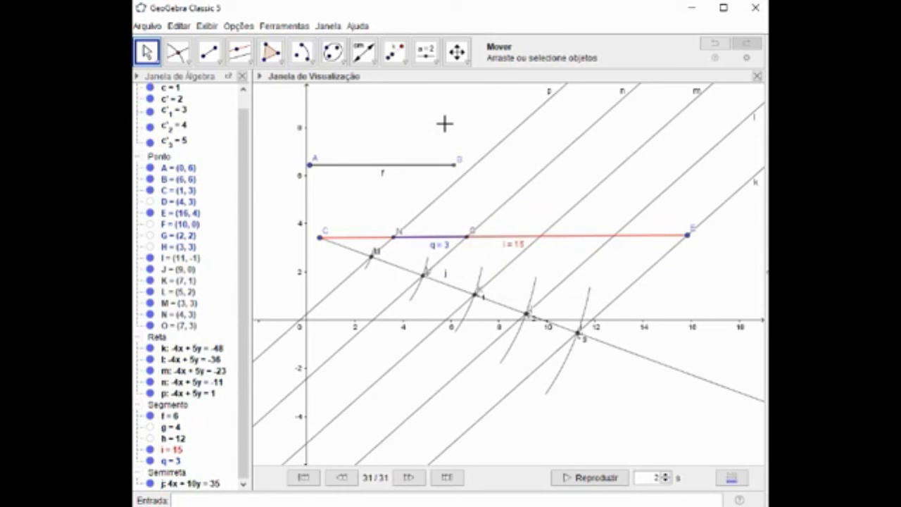
Set the rounding to 2 decimal places and move point E to about (13.77, 3.44).
click(284, 26)
click(239, 26)
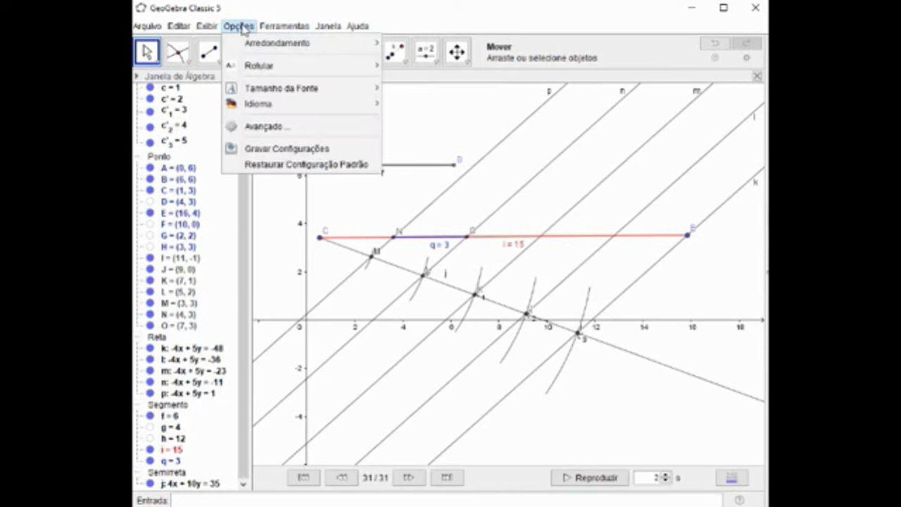
mouse_move(264, 49)
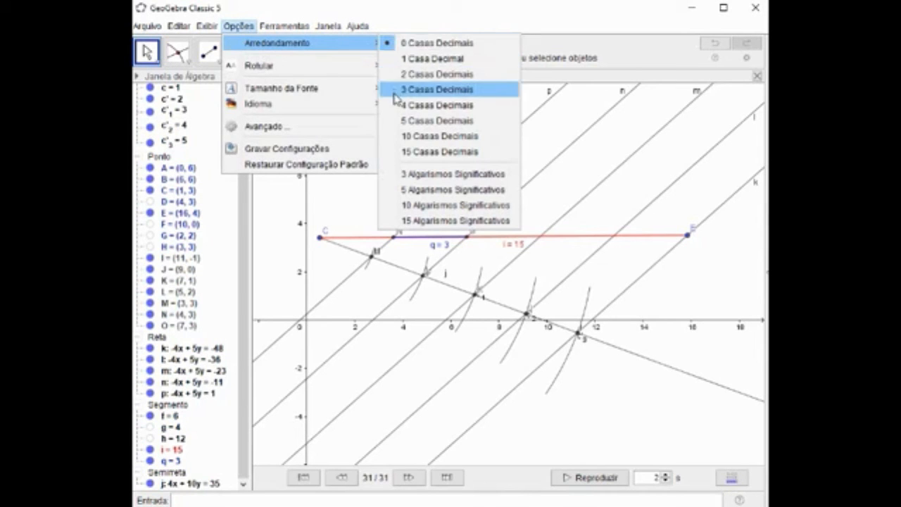
mouse_move(263, 29)
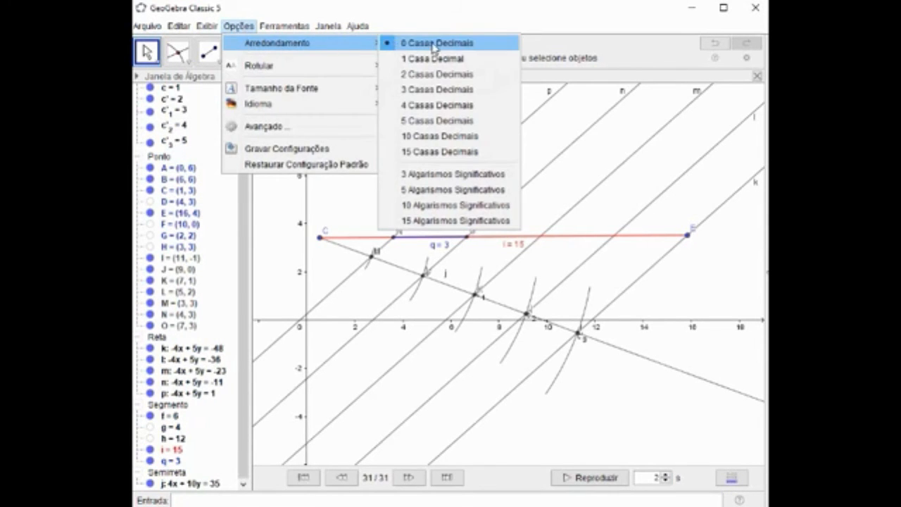
click(430, 74)
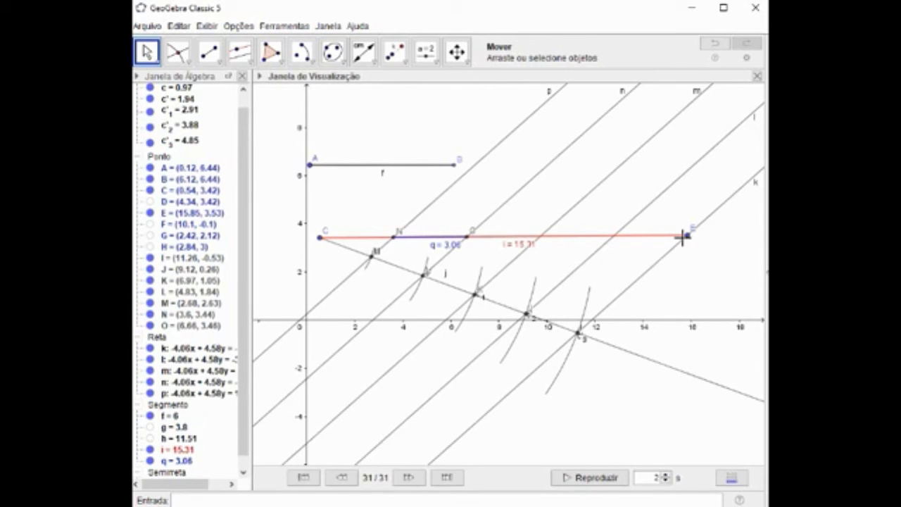
drag(691, 238, 683, 238)
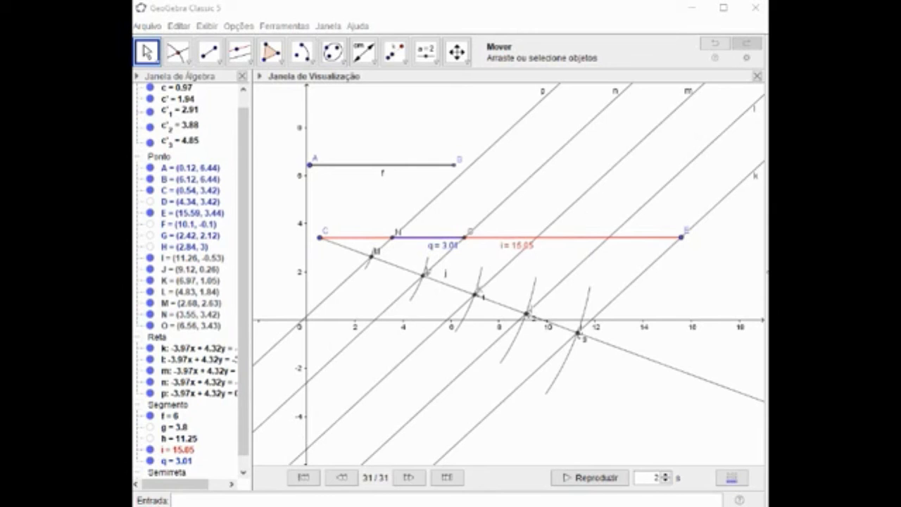
drag(683, 238, 637, 238)
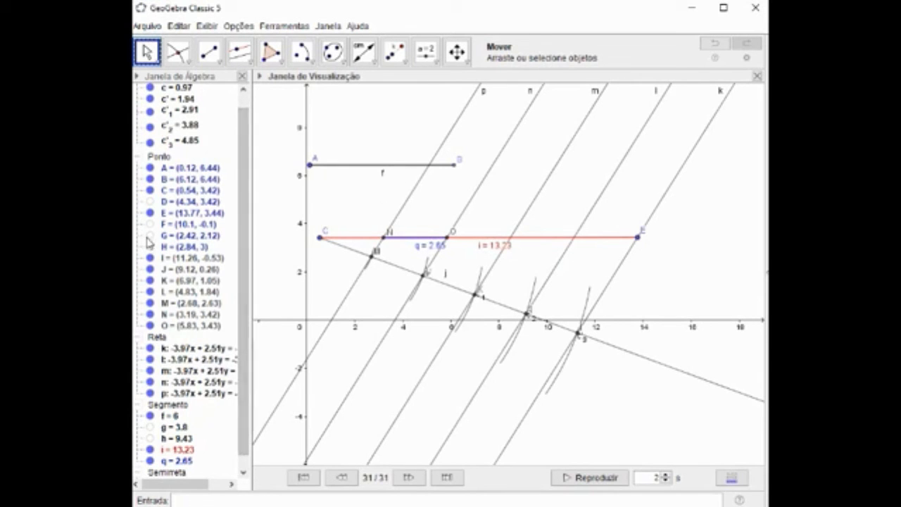
Hide the five parallel lines k, l, m, n and p.
scroll(245, 259, down, 2)
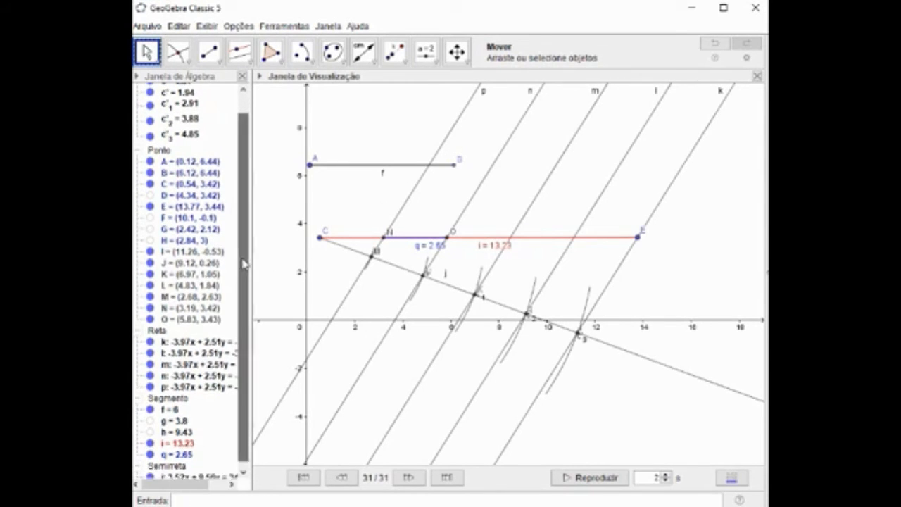
click(150, 336)
click(150, 347)
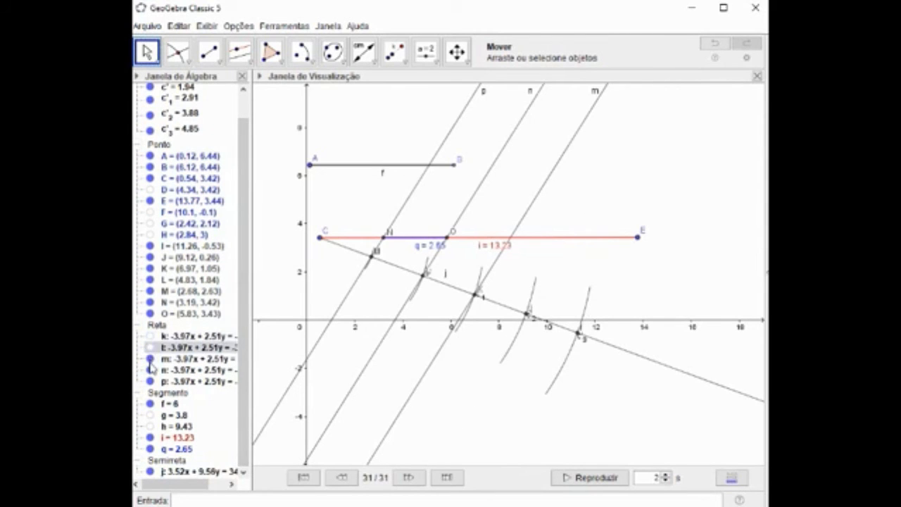
click(150, 358)
click(150, 370)
click(150, 381)
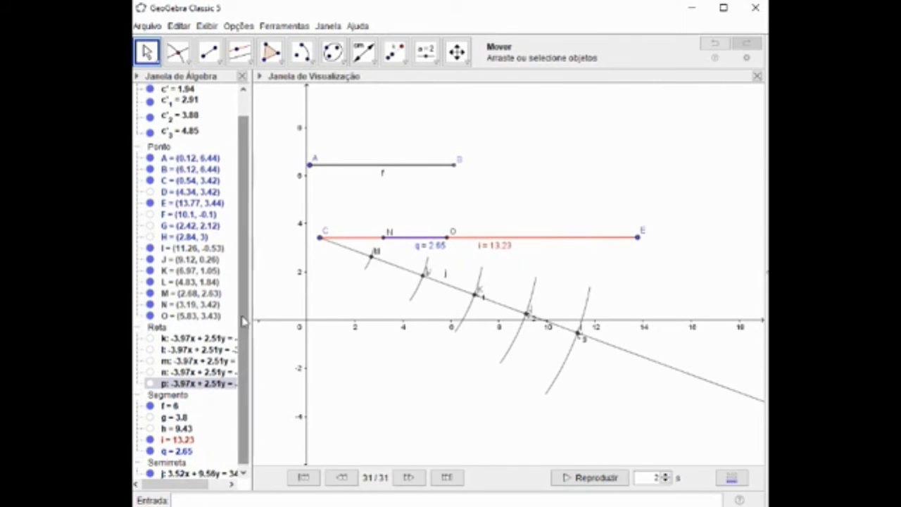
Hide the five arcs c, c', c'1, c'2 and c'3 that mark the equal spacing on the ray.
scroll(241, 310, up, 2)
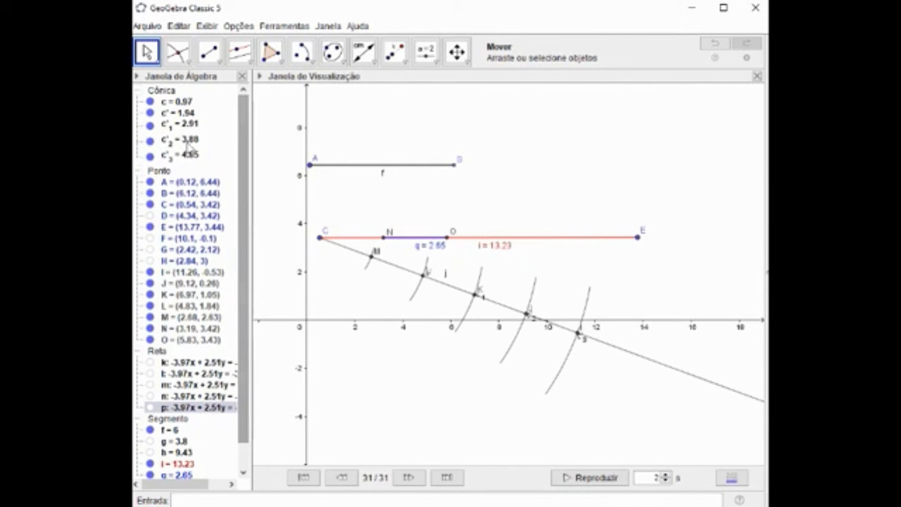
click(150, 102)
click(150, 112)
click(150, 125)
click(150, 139)
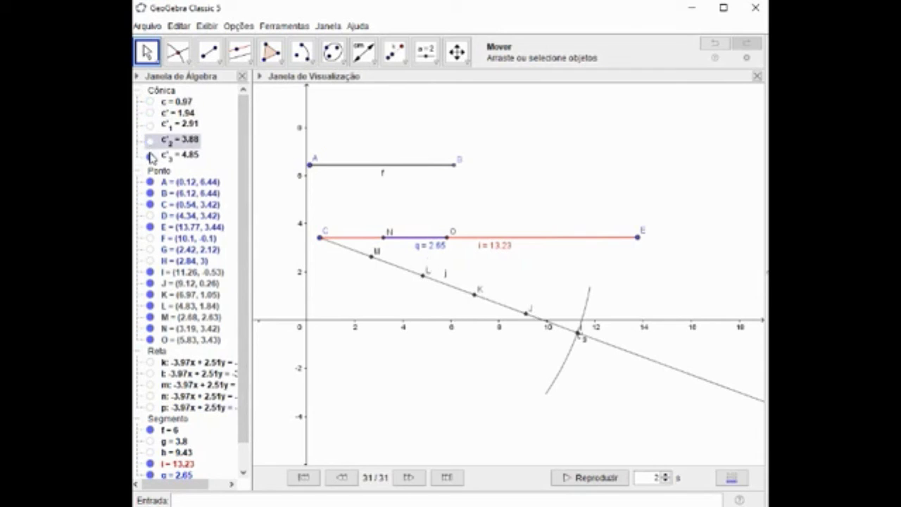
click(150, 155)
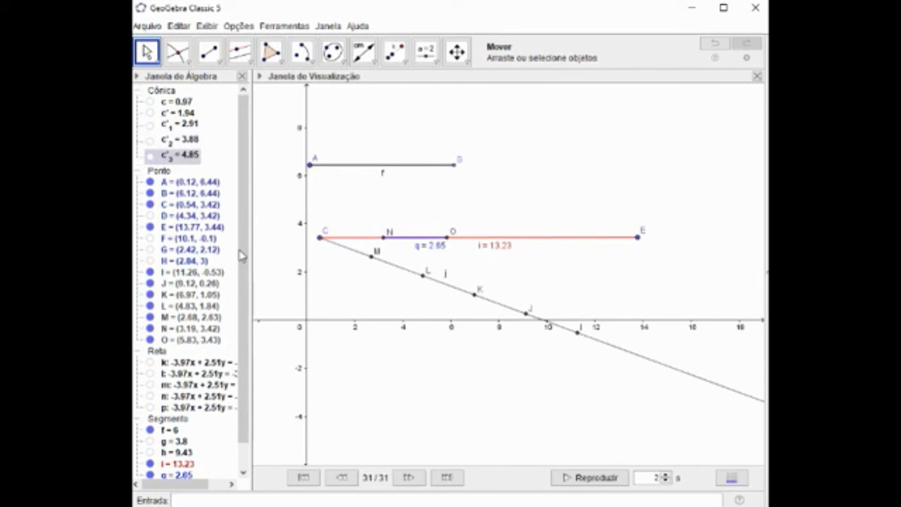
Hide ray j and its points I, J, K, L and M, keeping division points N and O shown.
drag(244, 243, 244, 326)
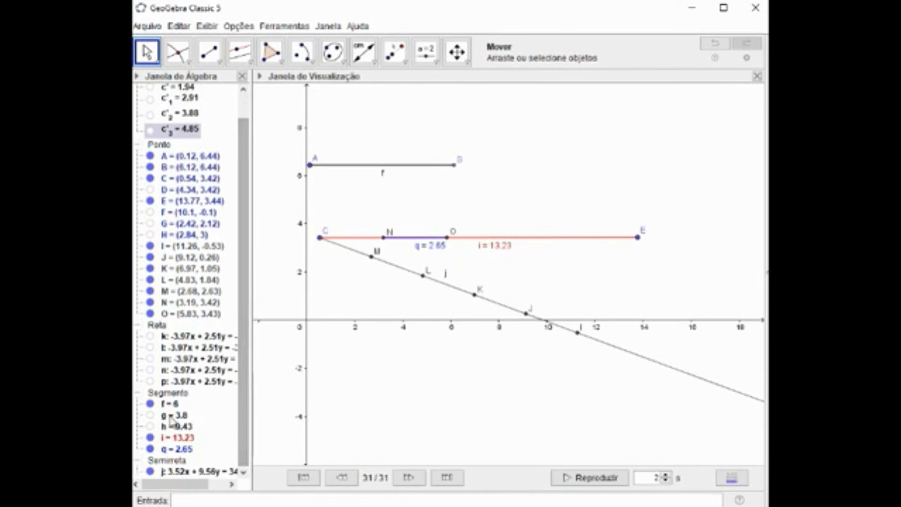
click(152, 473)
click(150, 472)
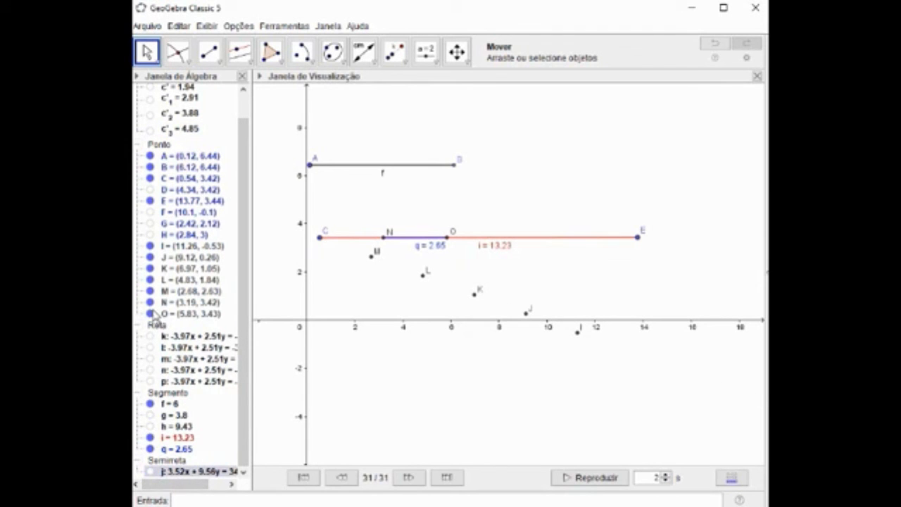
click(150, 245)
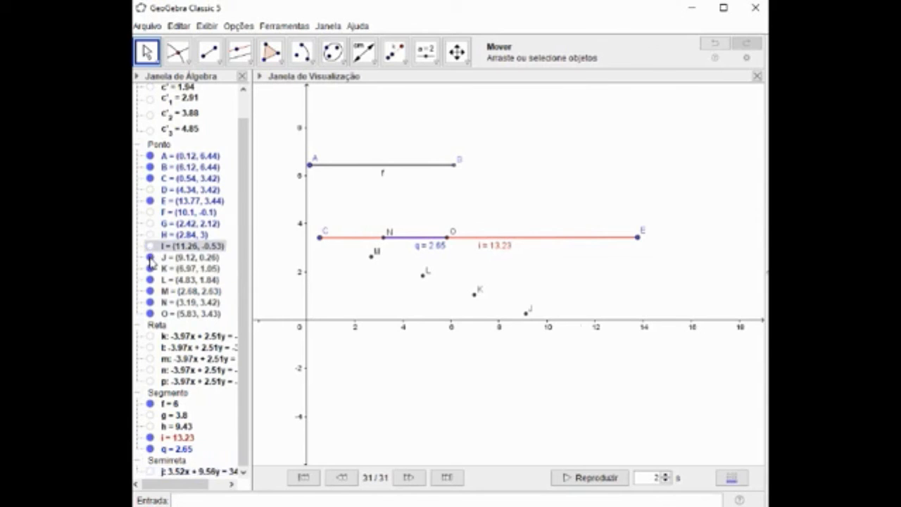
click(150, 257)
click(150, 268)
click(150, 279)
click(150, 291)
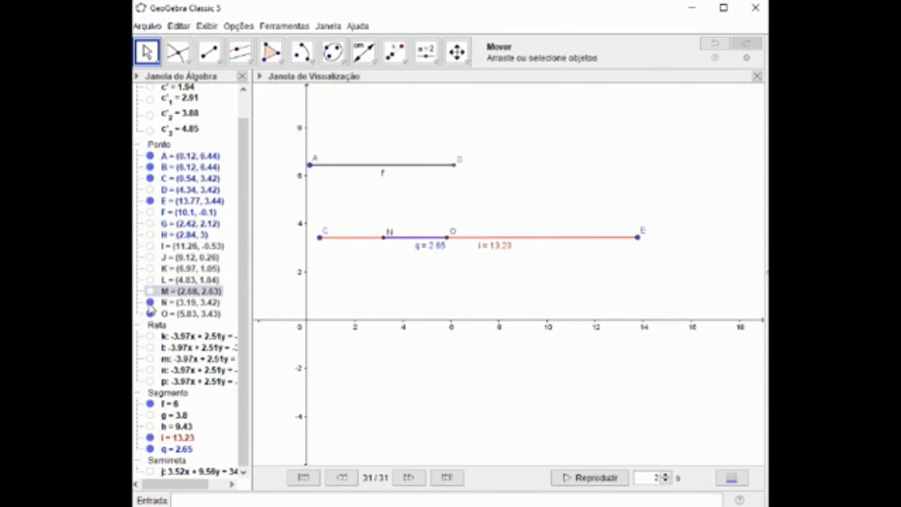
click(150, 303)
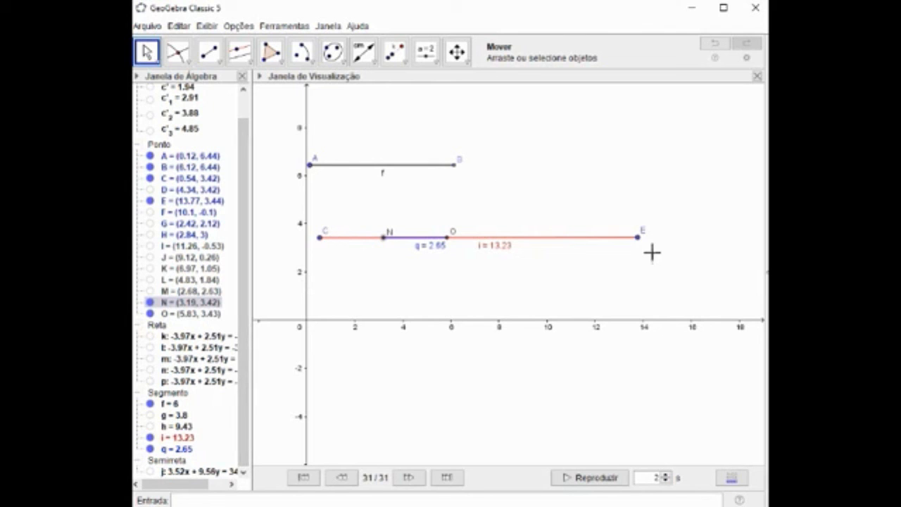
Move point E to about (9.88, 3.35) to shorten CE, and place its length label lower, clear of the NO label.
drag(640, 245, 540, 245)
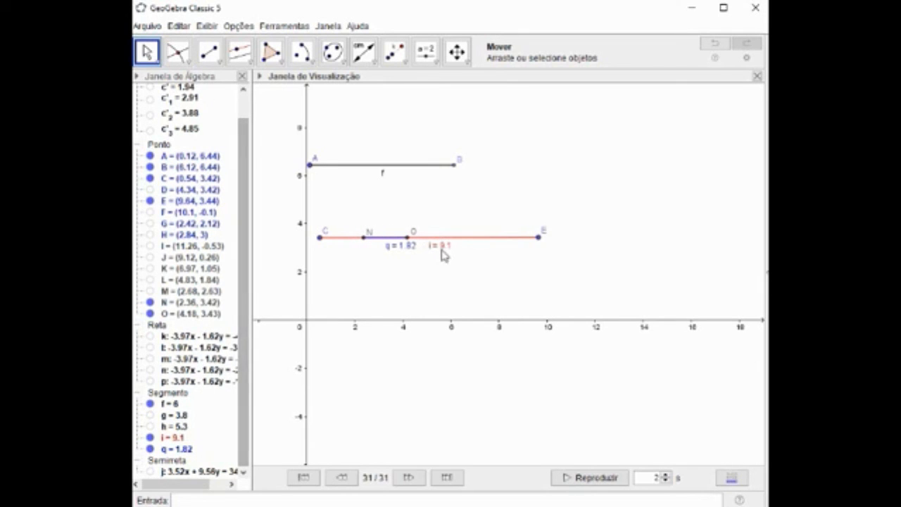
drag(443, 254, 445, 263)
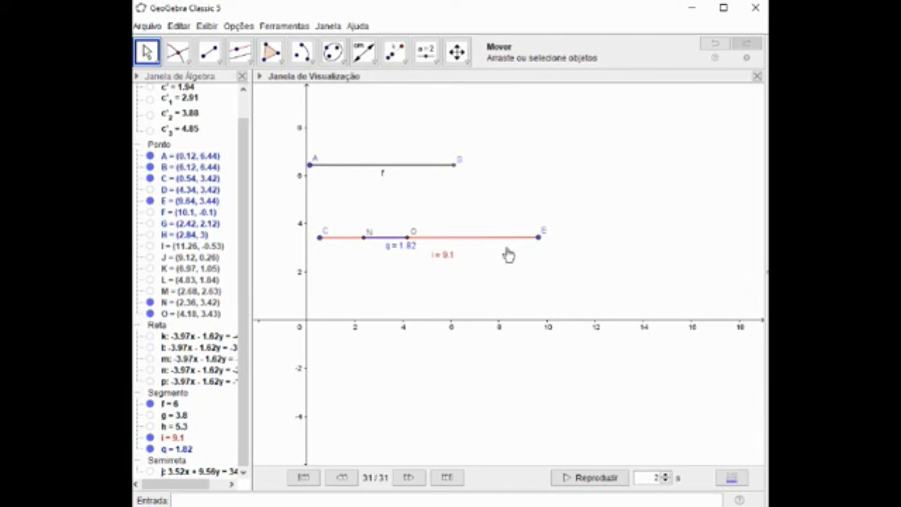
mouse_move(539, 245)
mouse_down()
mouse_move(678, 244)
mouse_move(527, 242)
mouse_up()
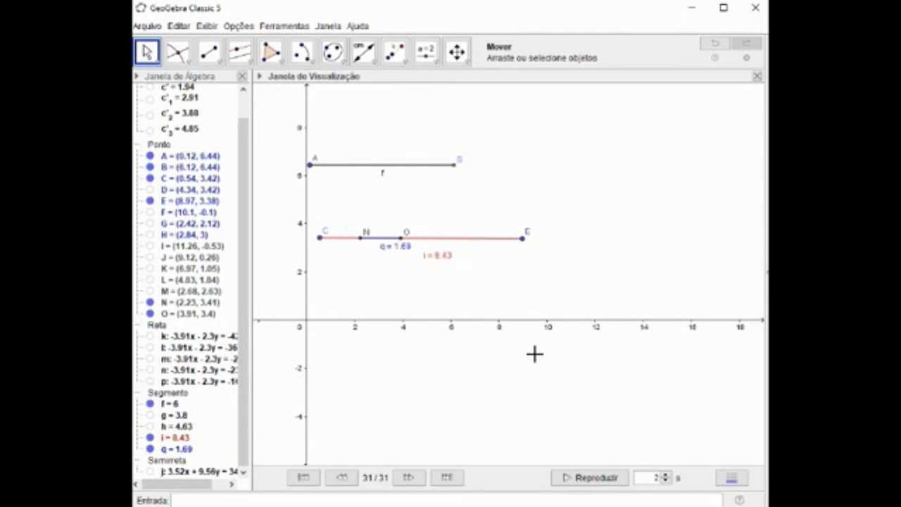
drag(522, 239, 544, 240)
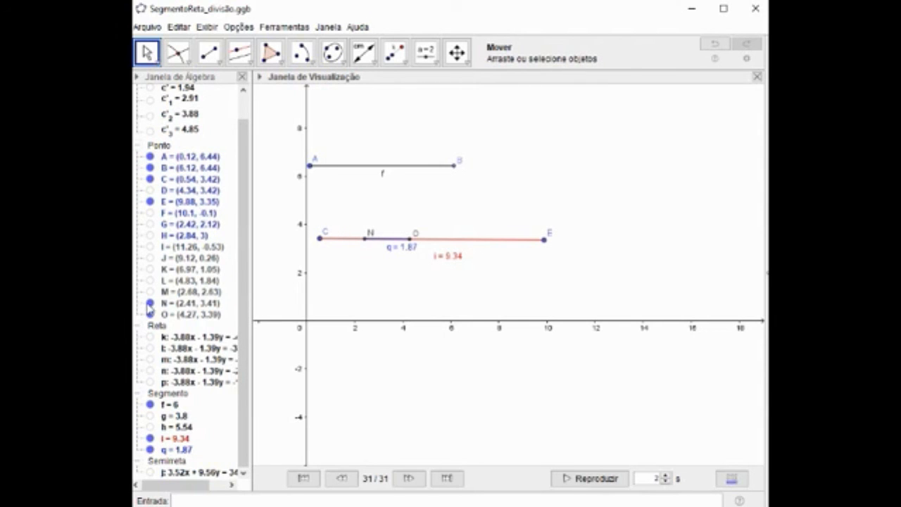
Hide points N and O and segment NO, and show point D with segments g (CD) and h (DE).
click(149, 304)
click(149, 315)
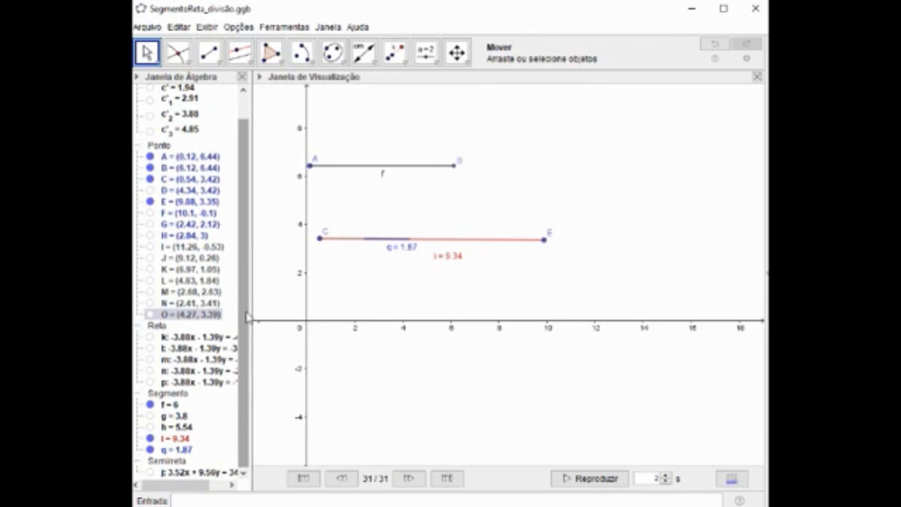
click(149, 449)
click(150, 415)
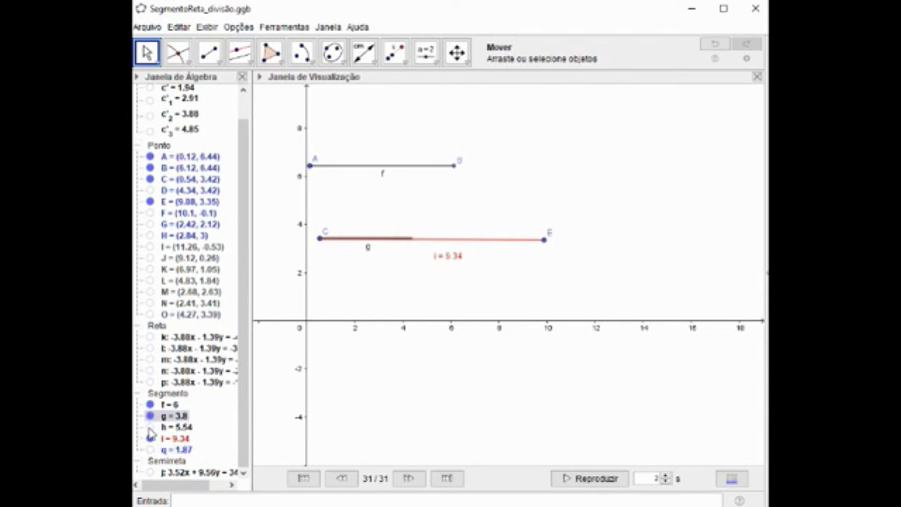
click(150, 427)
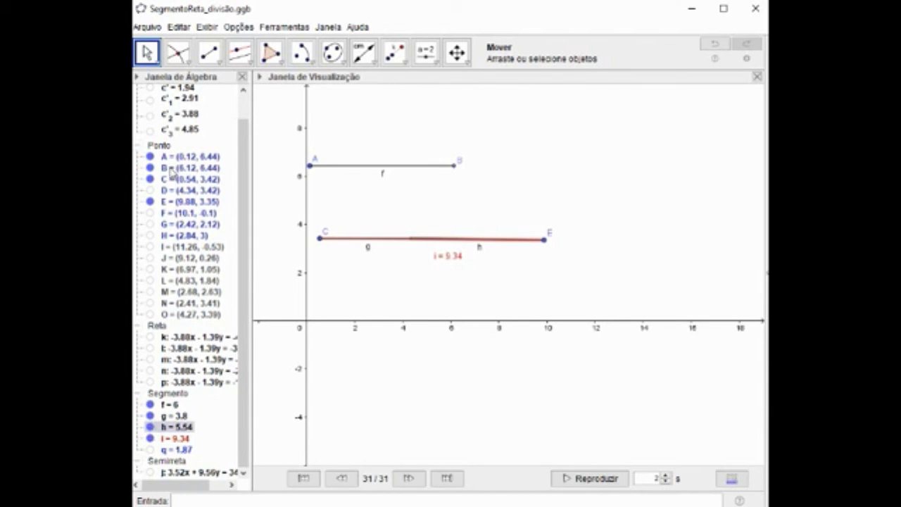
click(150, 191)
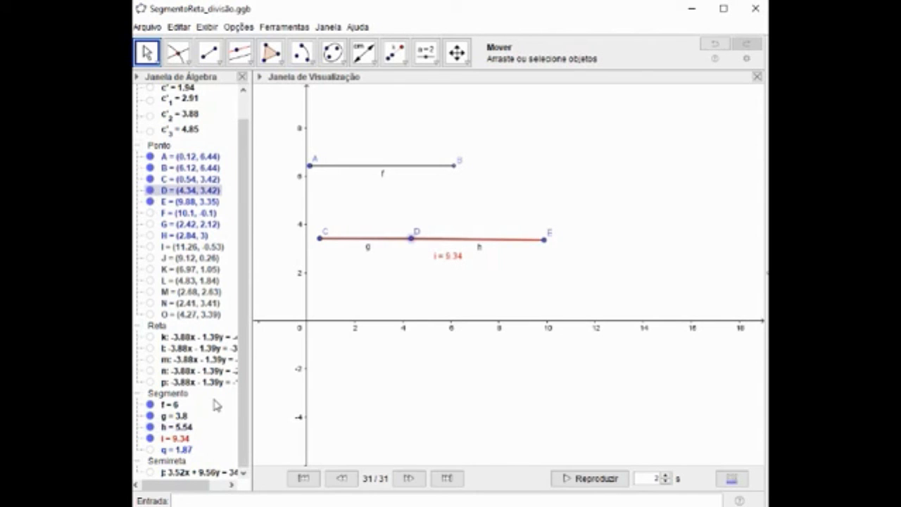
Measure segment CD with the distance tool so its length is labelled on the drawing.
click(364, 53)
click(365, 55)
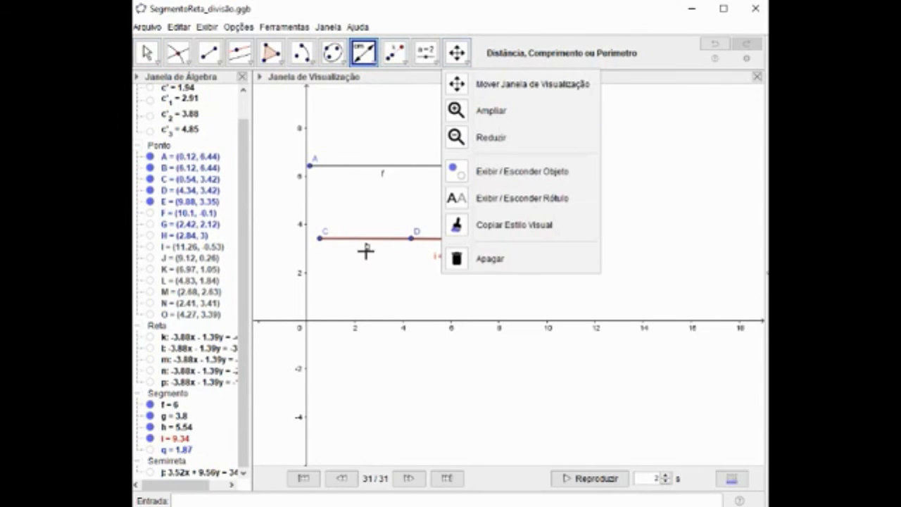
click(369, 248)
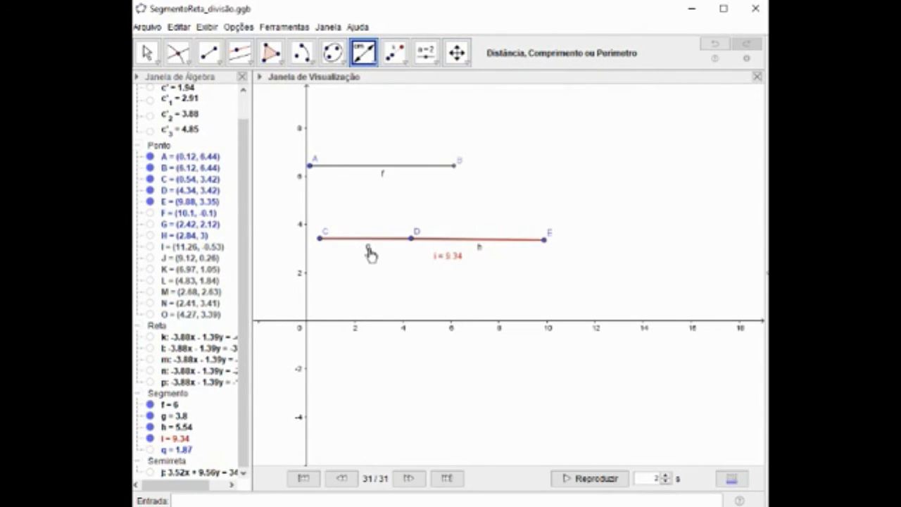
Label segment DE with its length using the distance tool, and slide point D along CE to about (5.1, 3.38).
click(479, 247)
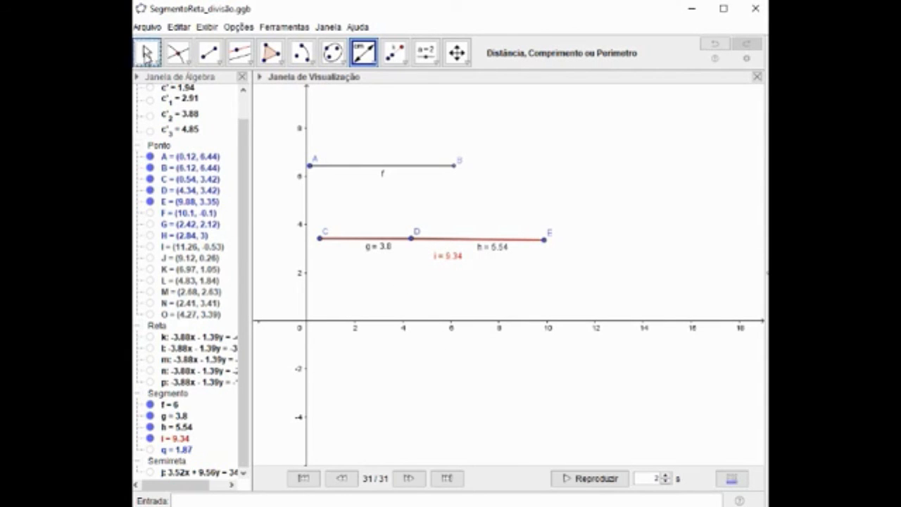
click(146, 53)
drag(411, 238, 432, 246)
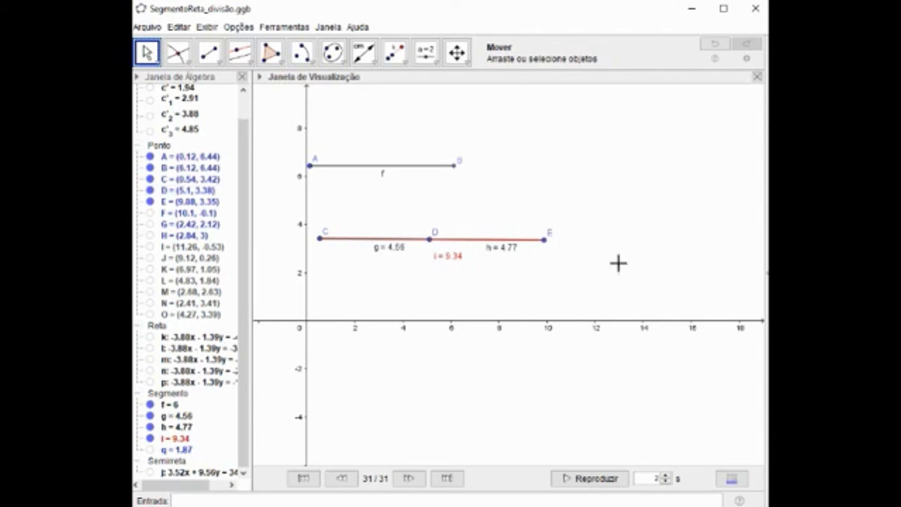
Move point E to about (12.54, 3.38) so CE is 12 long, and slide point D along it to about (8.68, 3.41).
drag(544, 240, 627, 249)
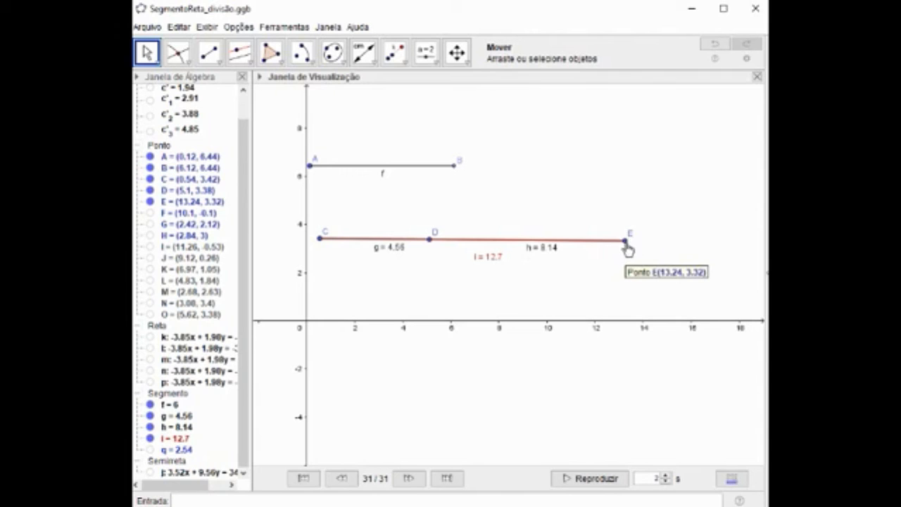
drag(628, 249, 608, 246)
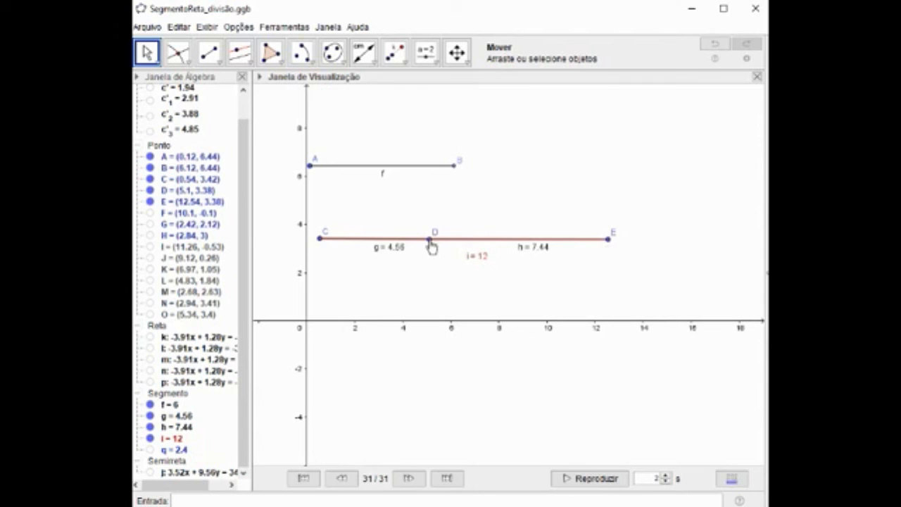
mouse_move(430, 241)
mouse_down()
mouse_move(493, 243)
mouse_move(395, 244)
mouse_move(519, 245)
mouse_move(389, 247)
mouse_move(415, 246)
mouse_up()
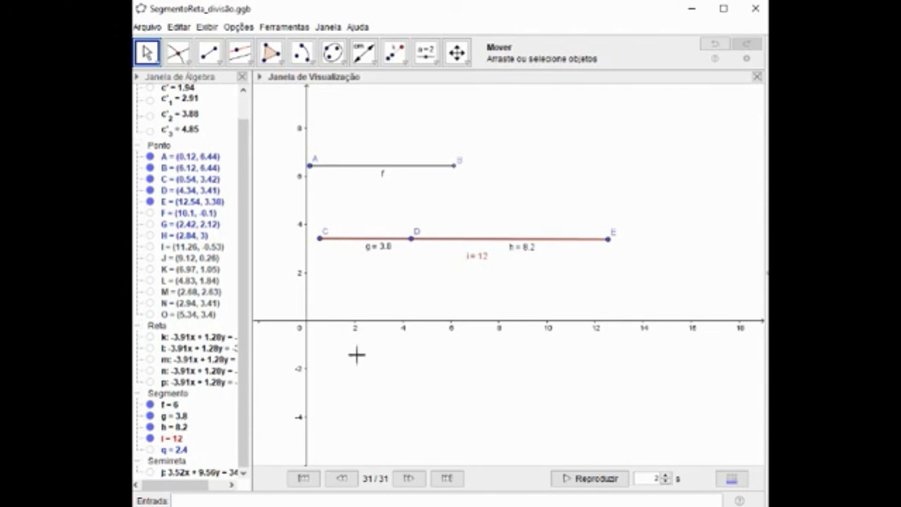
drag(410, 241, 517, 246)
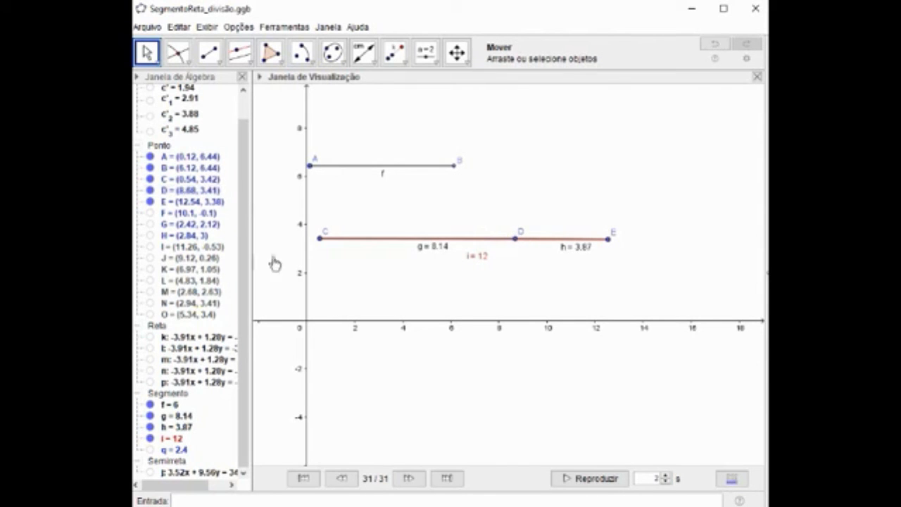